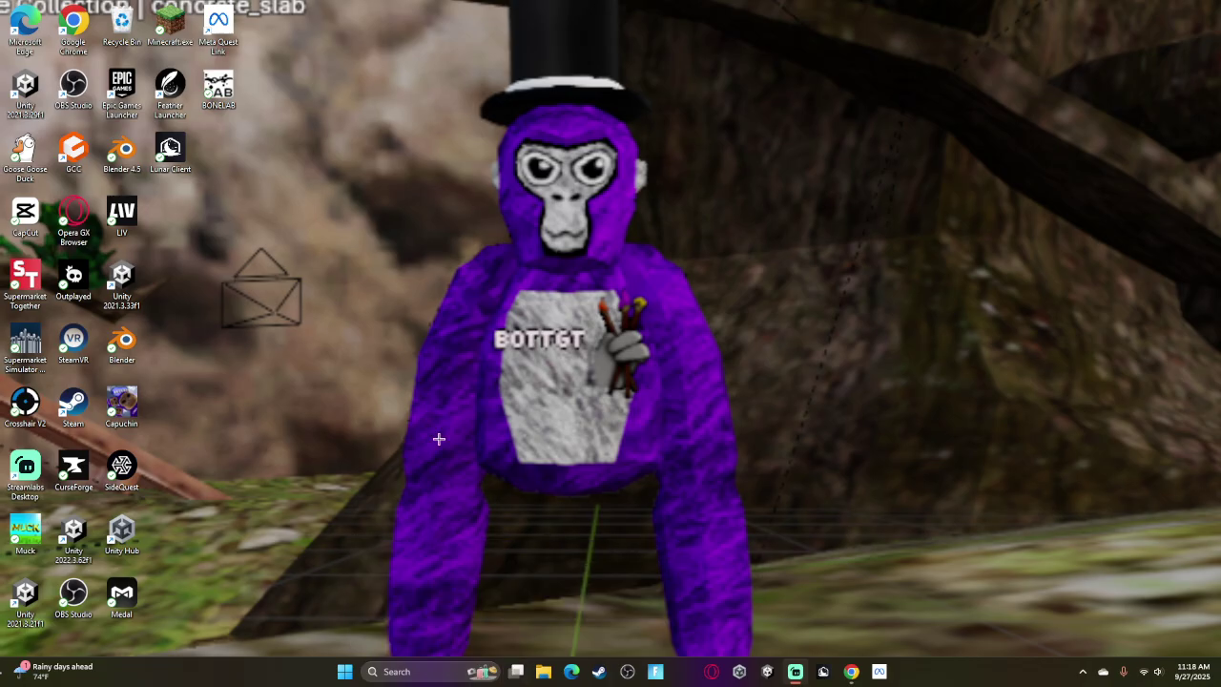
# Look over the Fusion, BoneLib and MelonLoader v0.7.0 pages, finishing on the Fusion mod page.
pyautogui.click(852, 672)
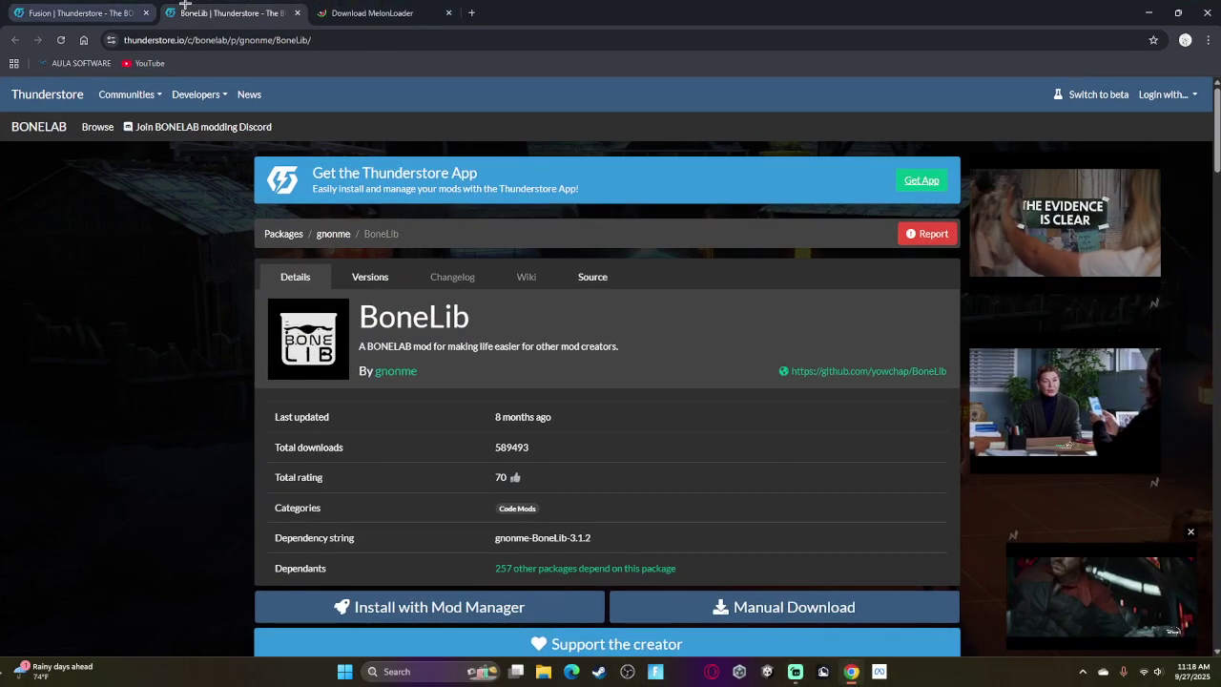
pyautogui.click(81, 12)
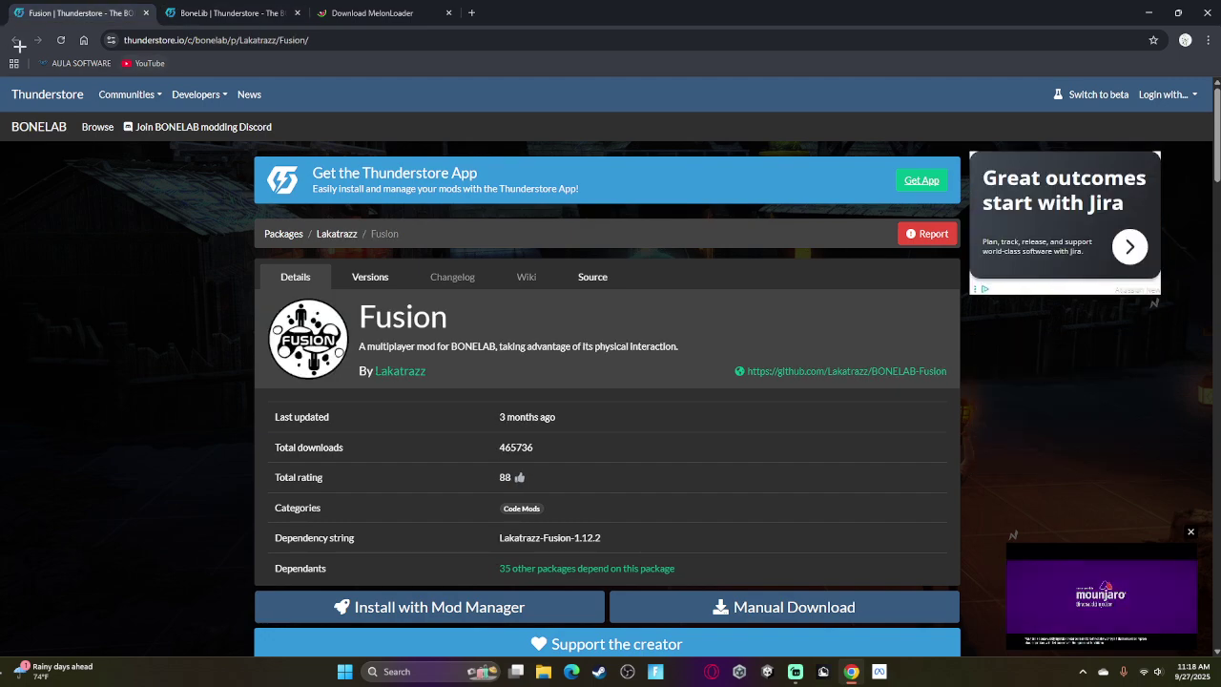
pyautogui.click(180, 23)
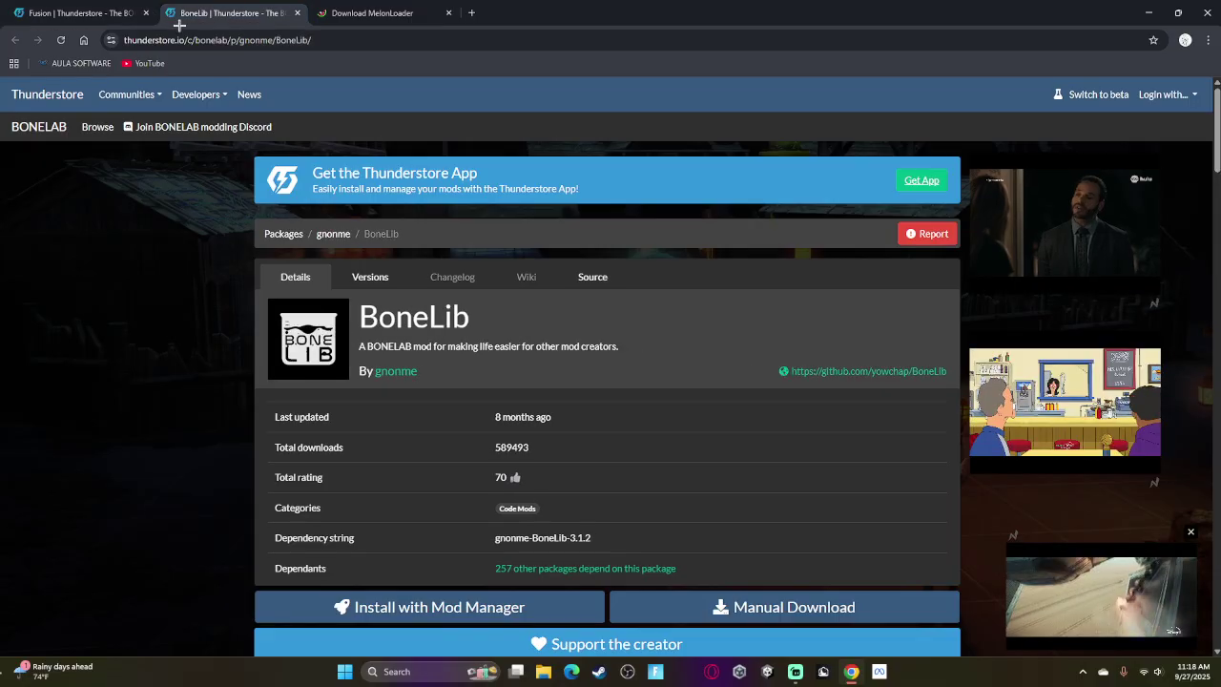
pyautogui.click(406, 13)
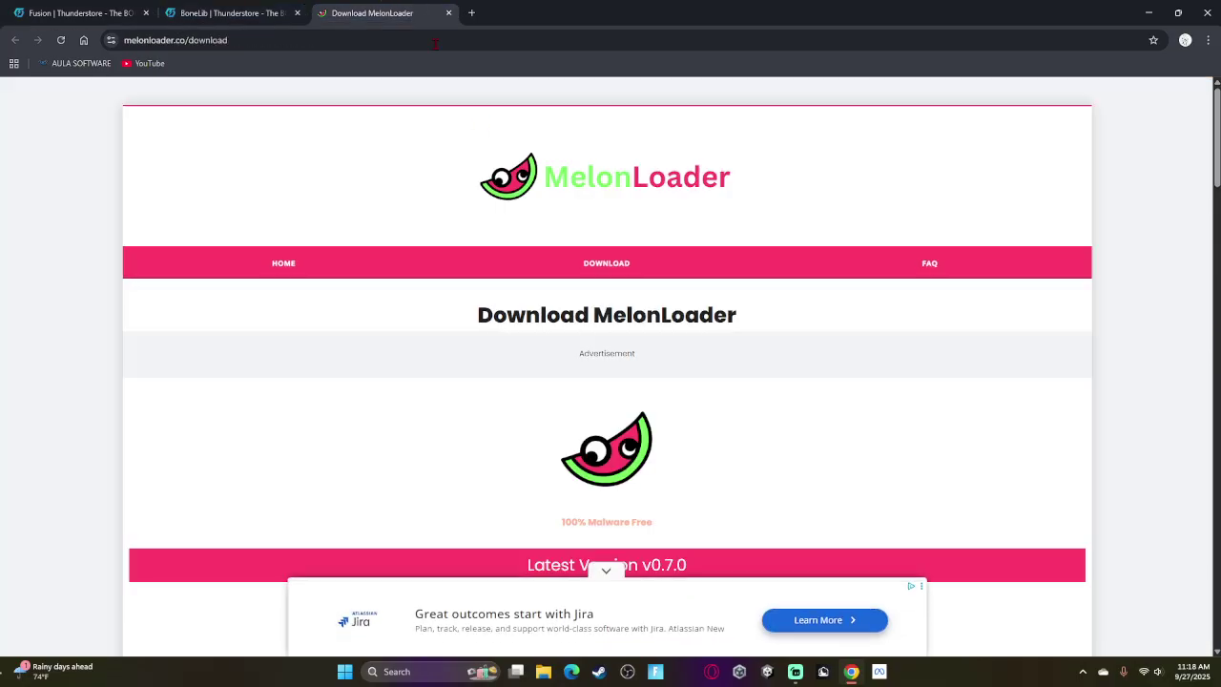
pyautogui.scroll(-1, 723, 424)
pyautogui.scroll(-1, 723, 424)
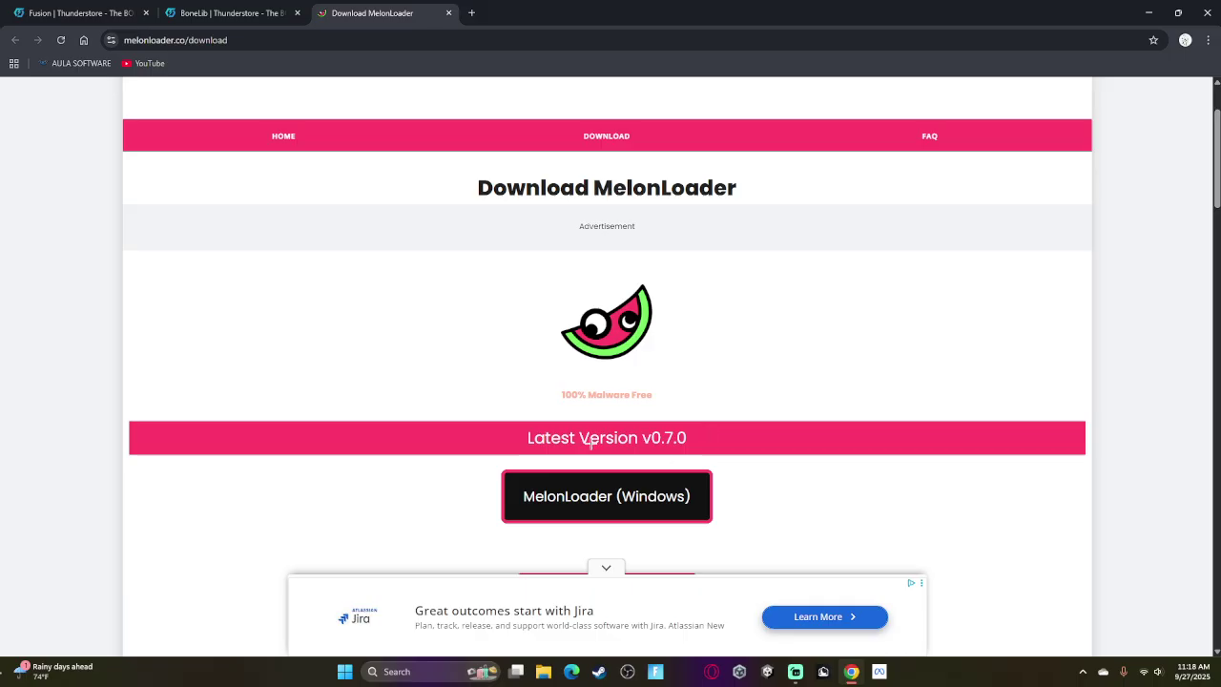
pyautogui.click(205, 11)
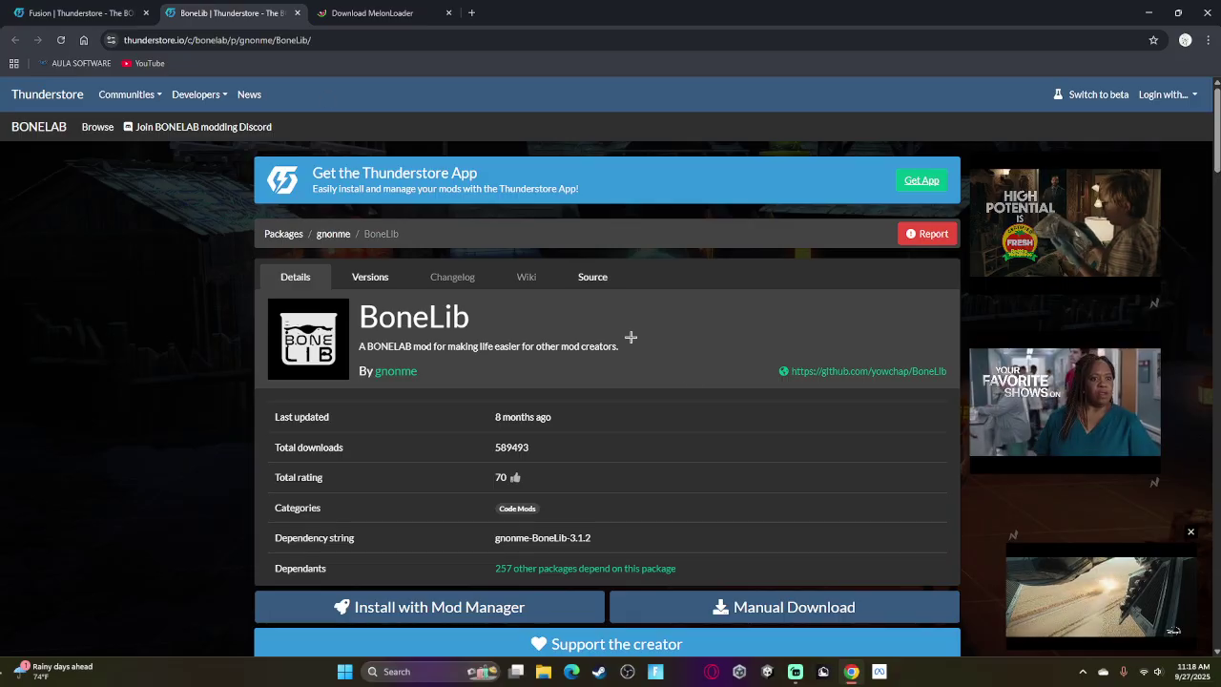
pyautogui.scroll(-1, 807, 589)
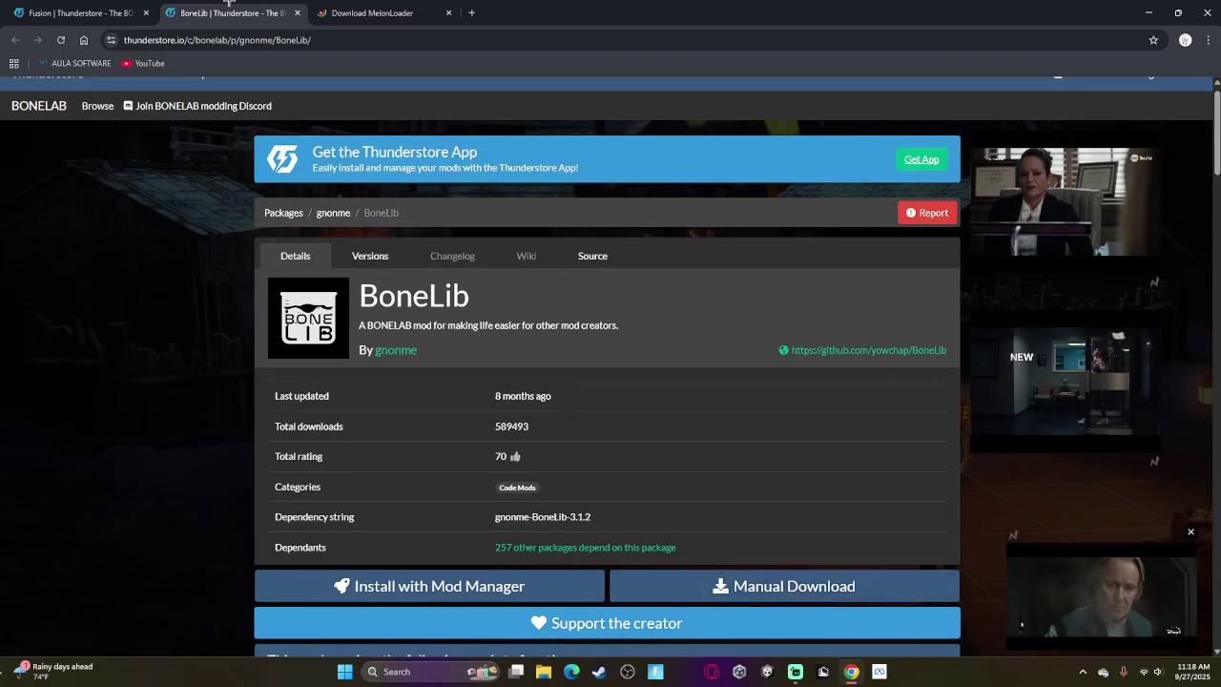
pyautogui.click(76, 12)
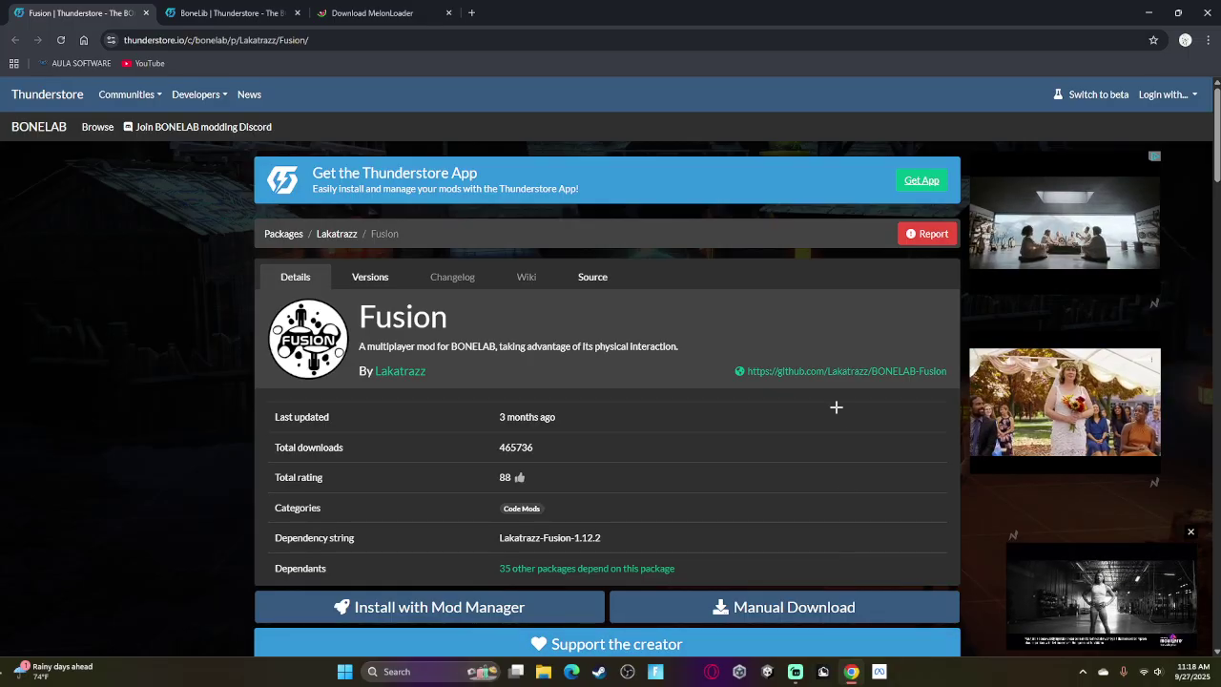
# Launch MelonLoader Installer via a 'melo' search, verify BONELAB shows v0.7.1, and close it.
pyautogui.click(1151, 11)
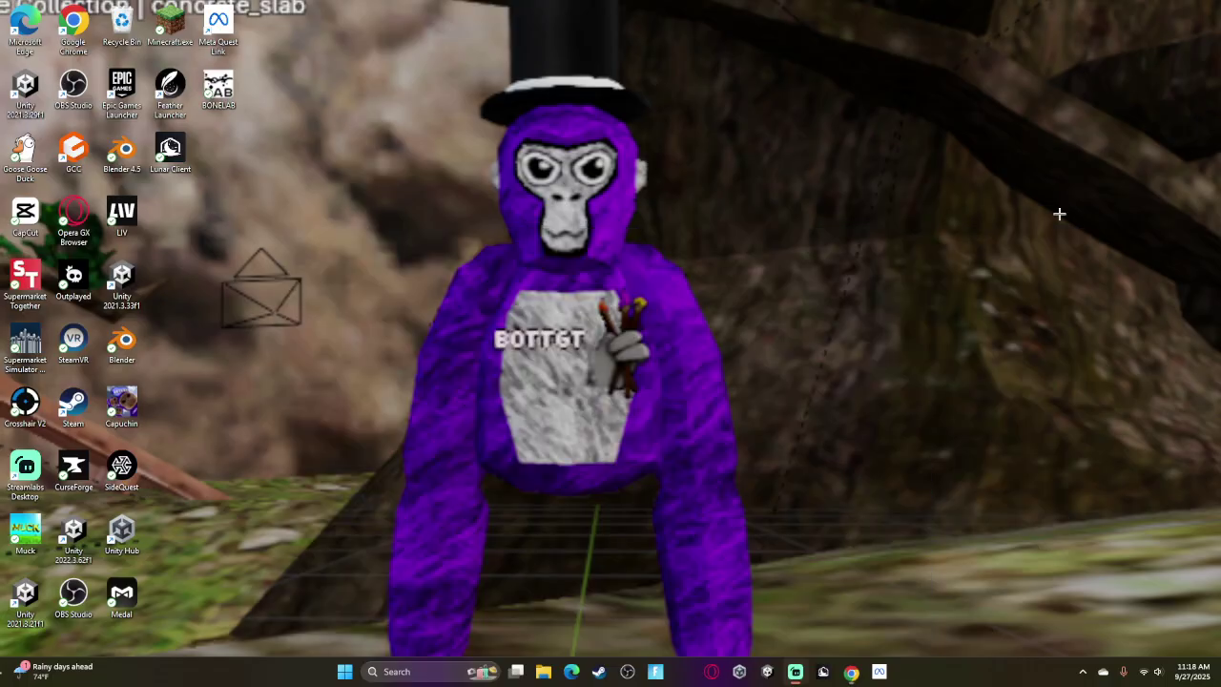
pyautogui.click(441, 672)
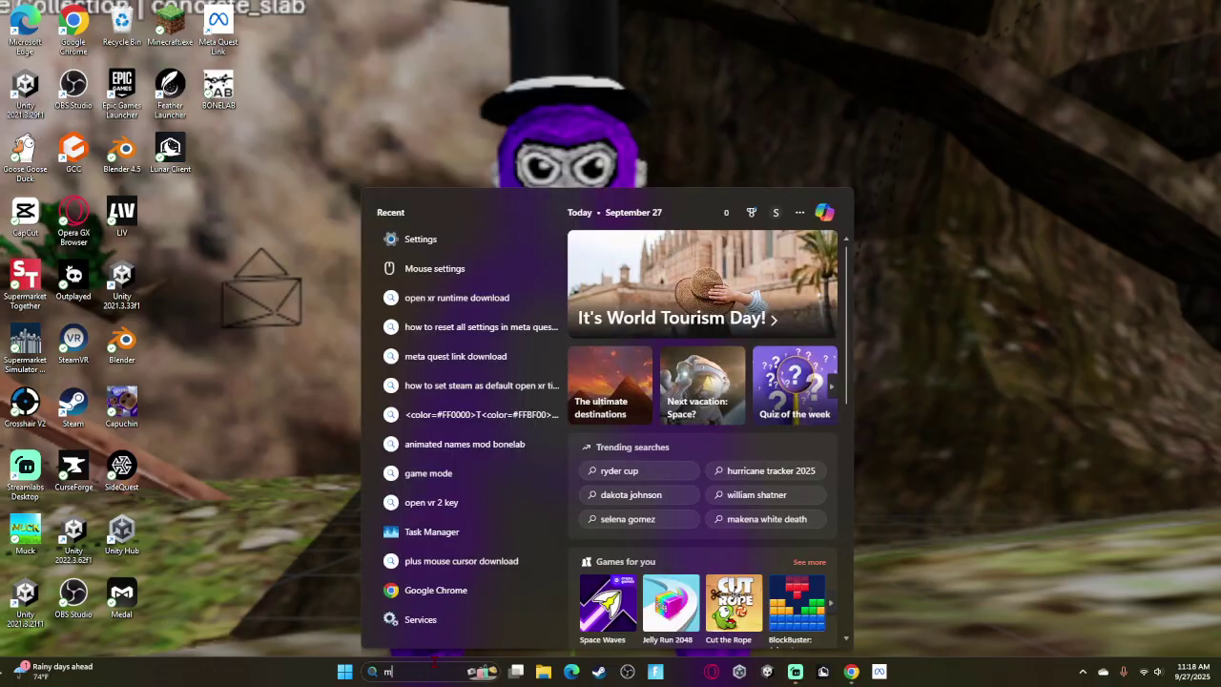
pyautogui.write('me')
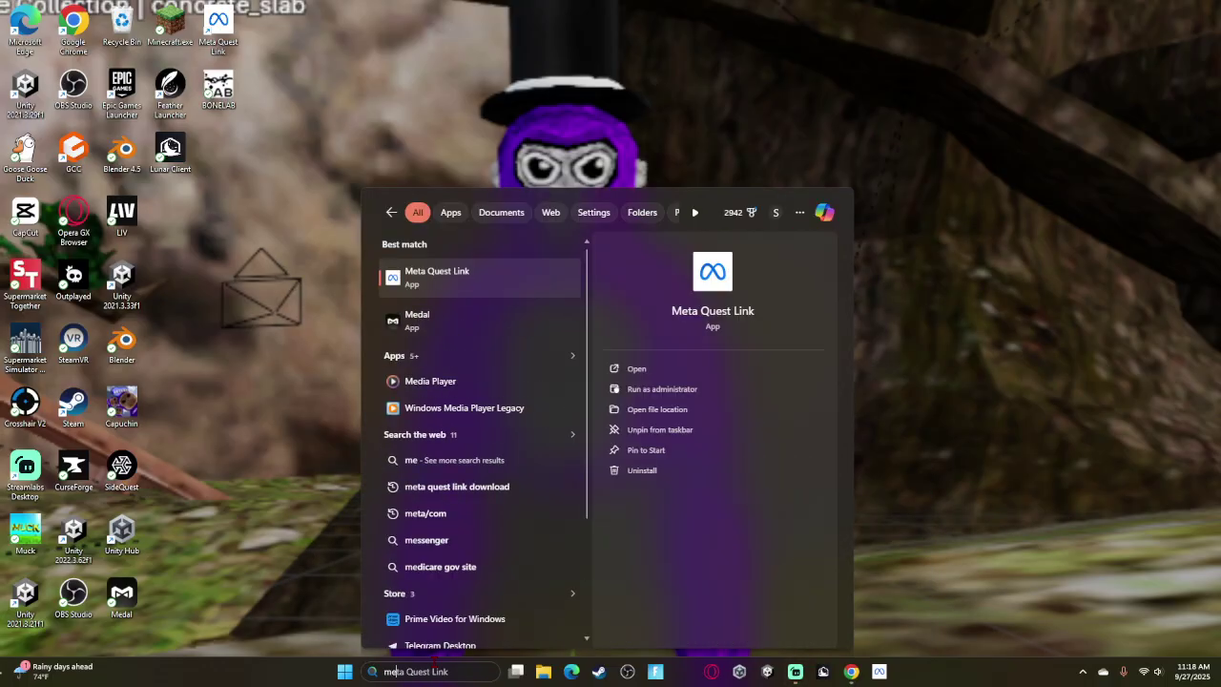
pyautogui.write('lo')
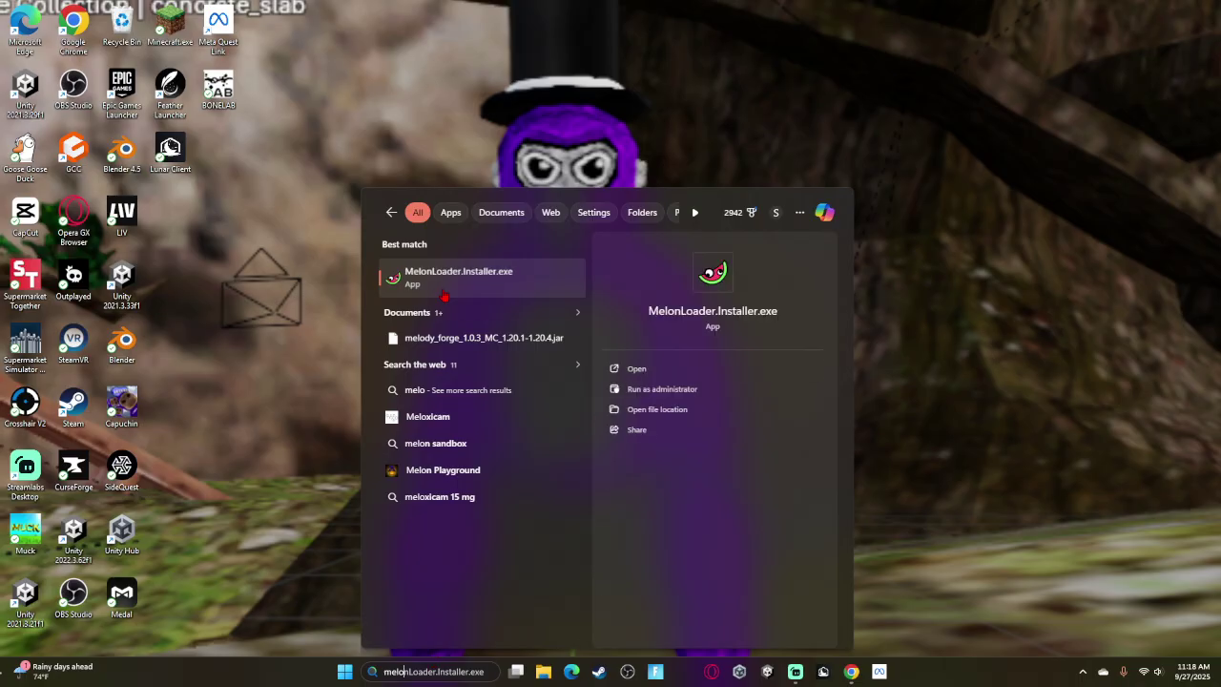
pyautogui.click(654, 368)
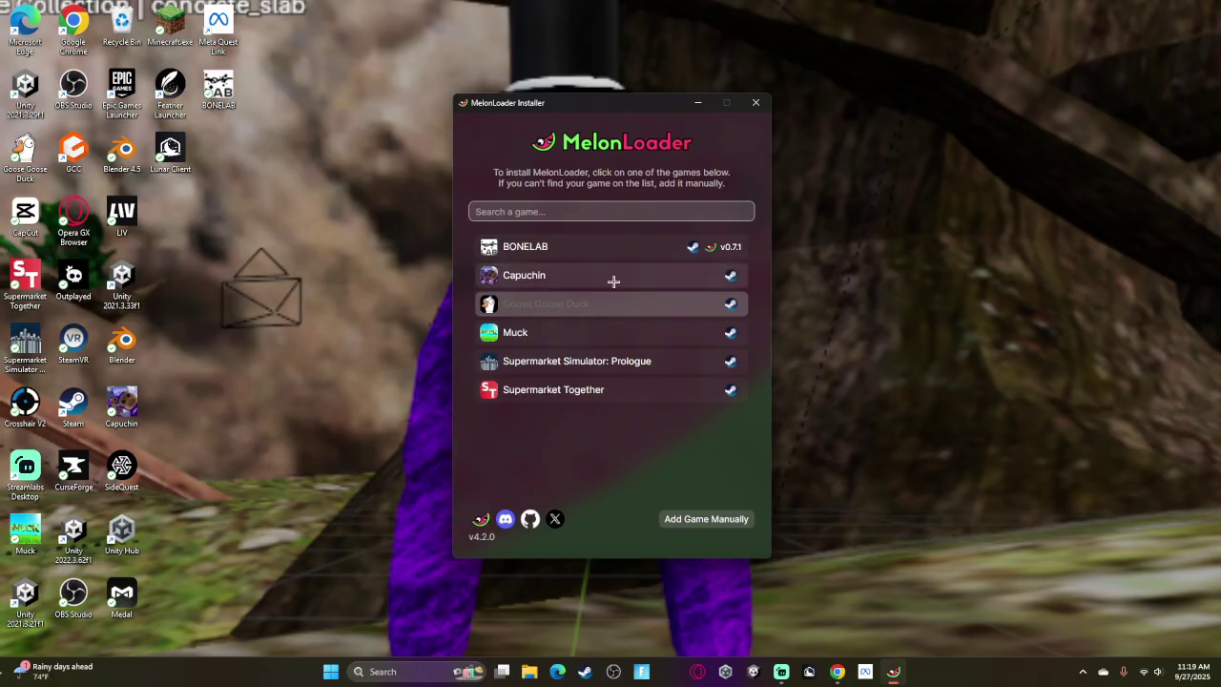
pyautogui.click(766, 104)
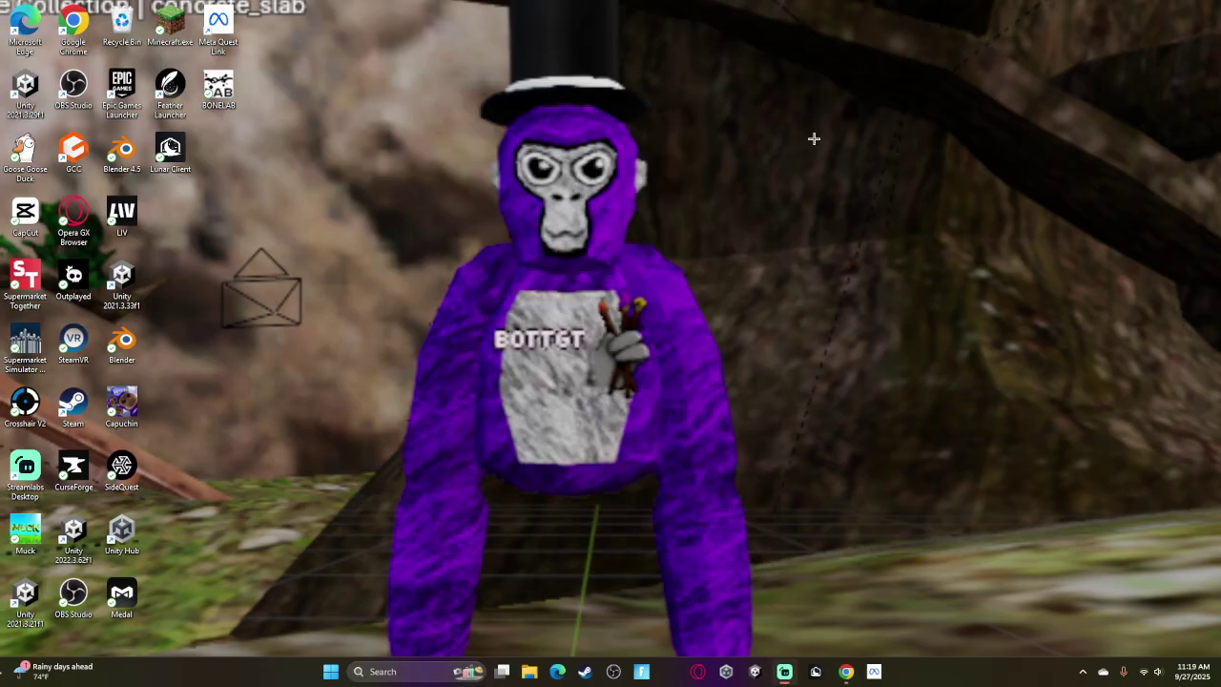
# Browse File Explorer's Downloads folder to locate the Lakatrazz-Fusion-1.12.2 and gnome-BoneLib-3.1.2 zips.
pyautogui.click(543, 672)
pyautogui.rightClick(541, 663)
pyautogui.click(213, 302)
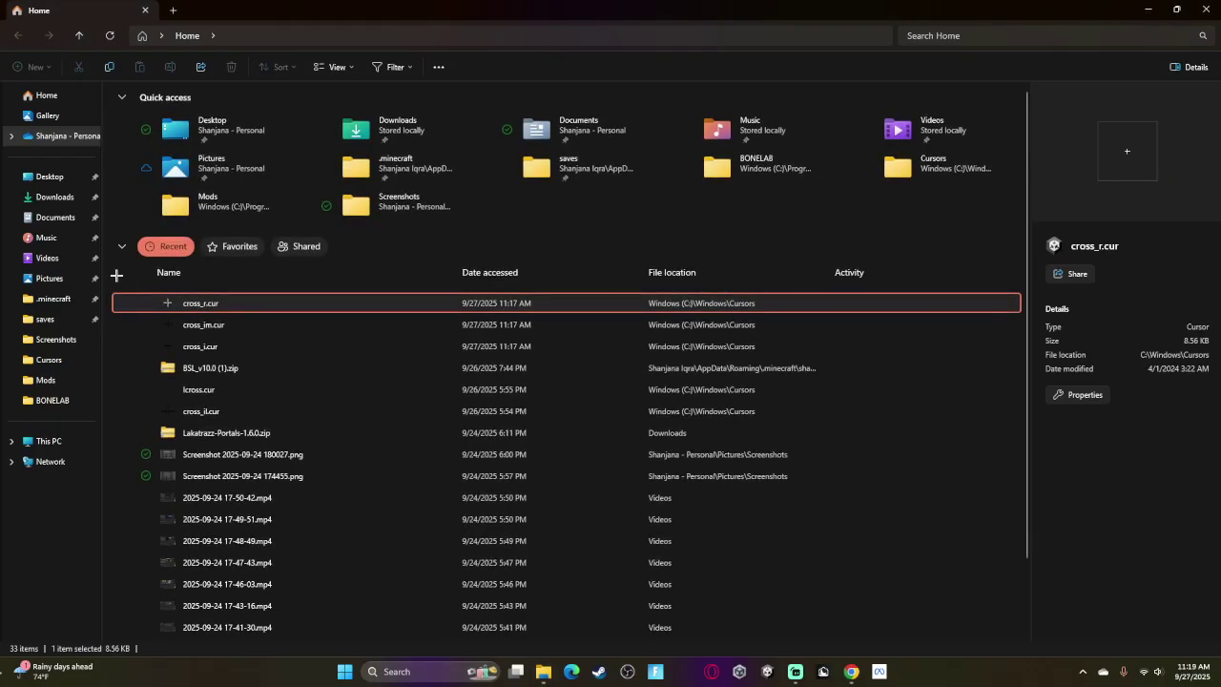
pyautogui.click(48, 198)
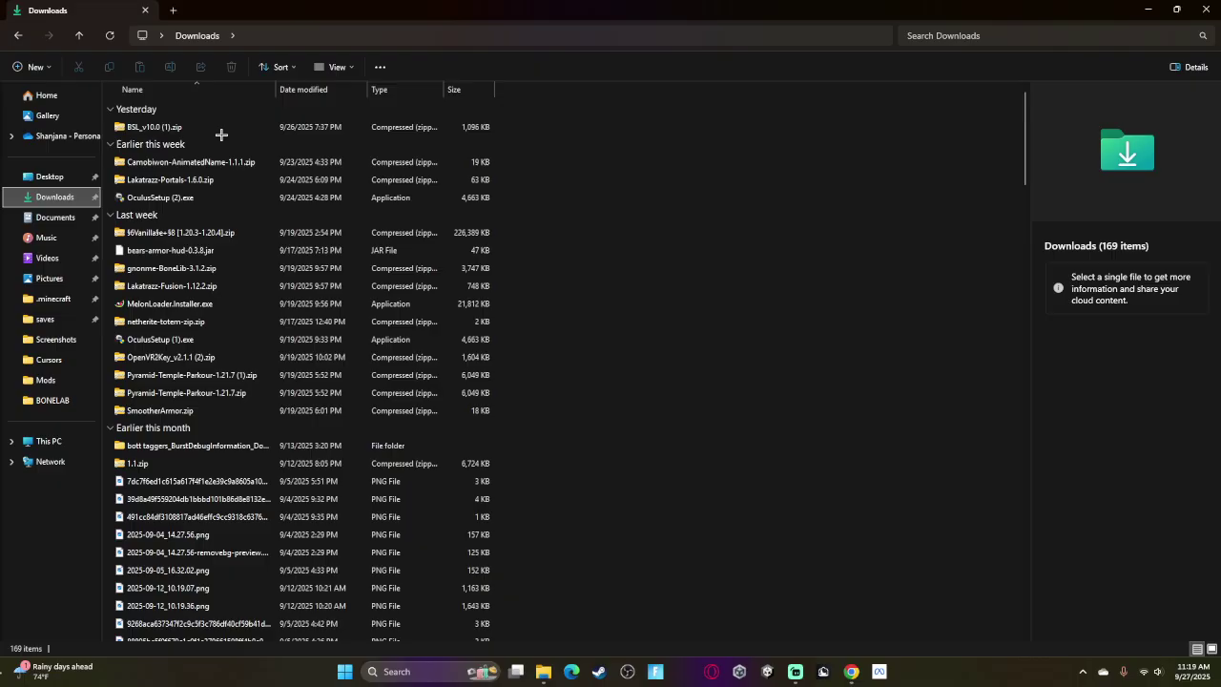
pyautogui.scroll(-1, 210, 211)
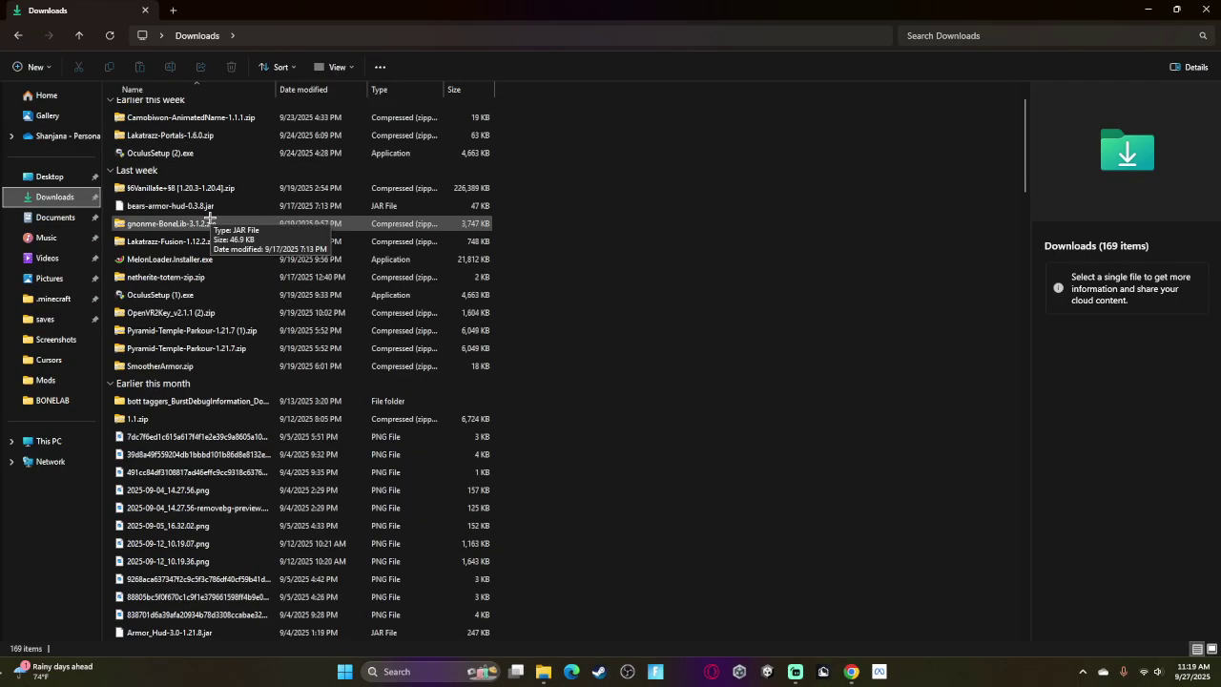
pyautogui.scroll(-1, 210, 218)
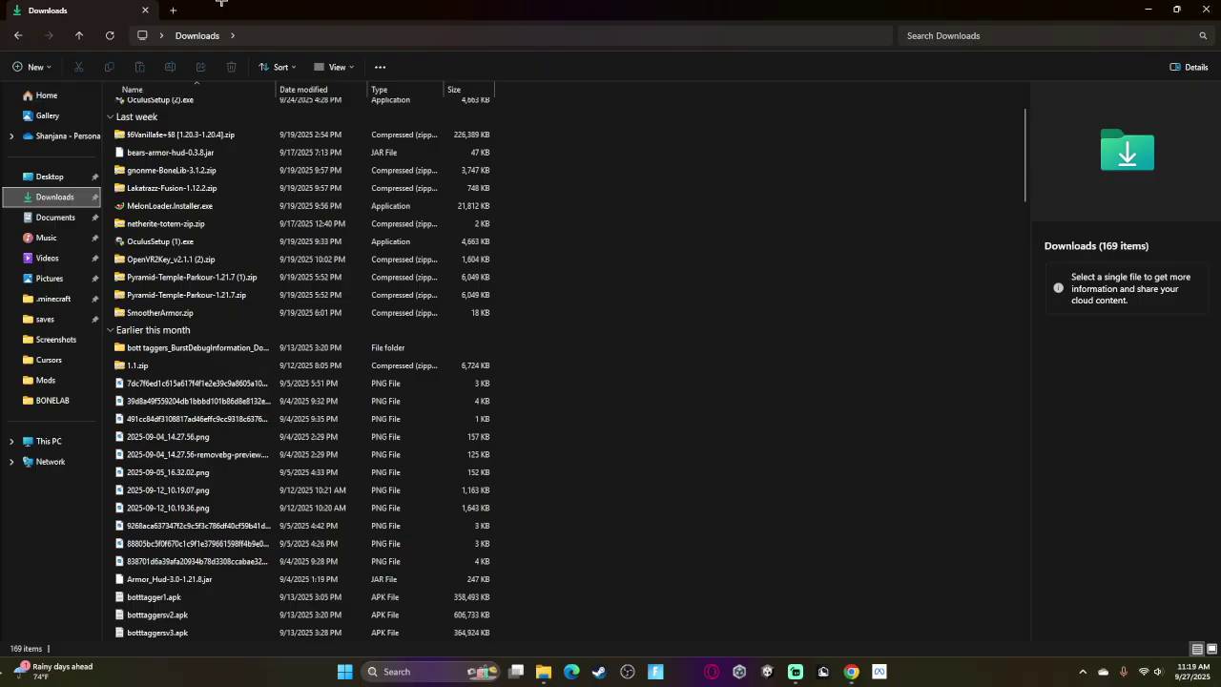
pyautogui.rightClick(220, 2)
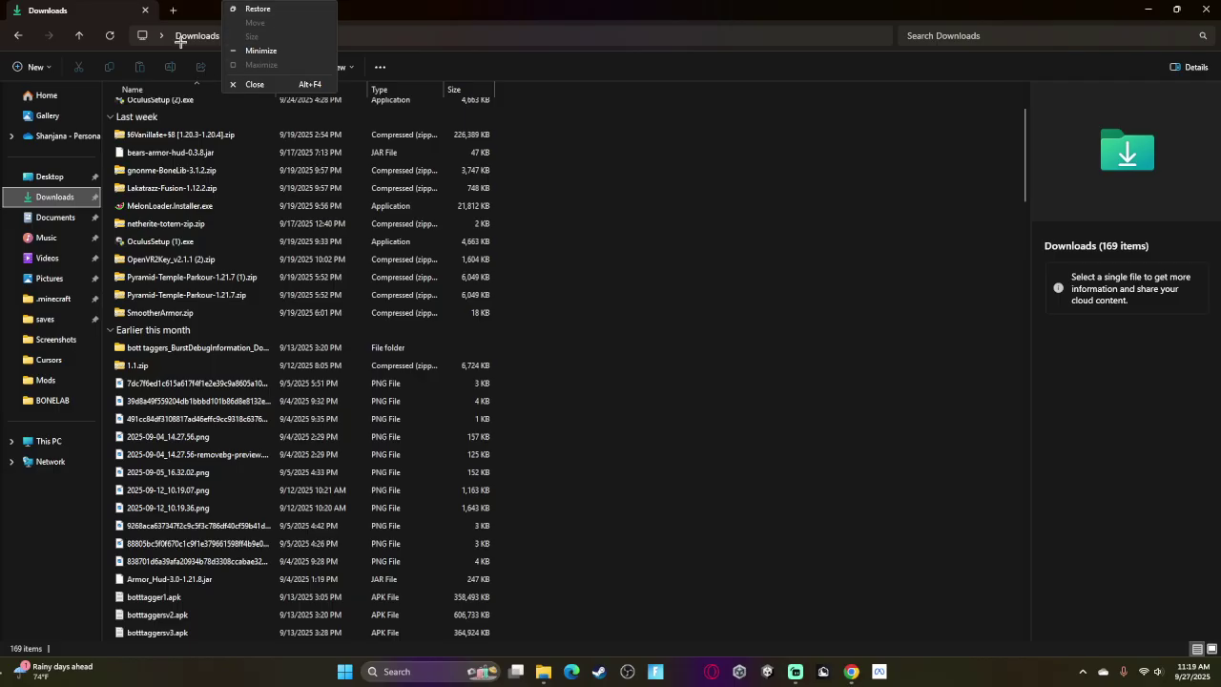
pyautogui.click(377, 203)
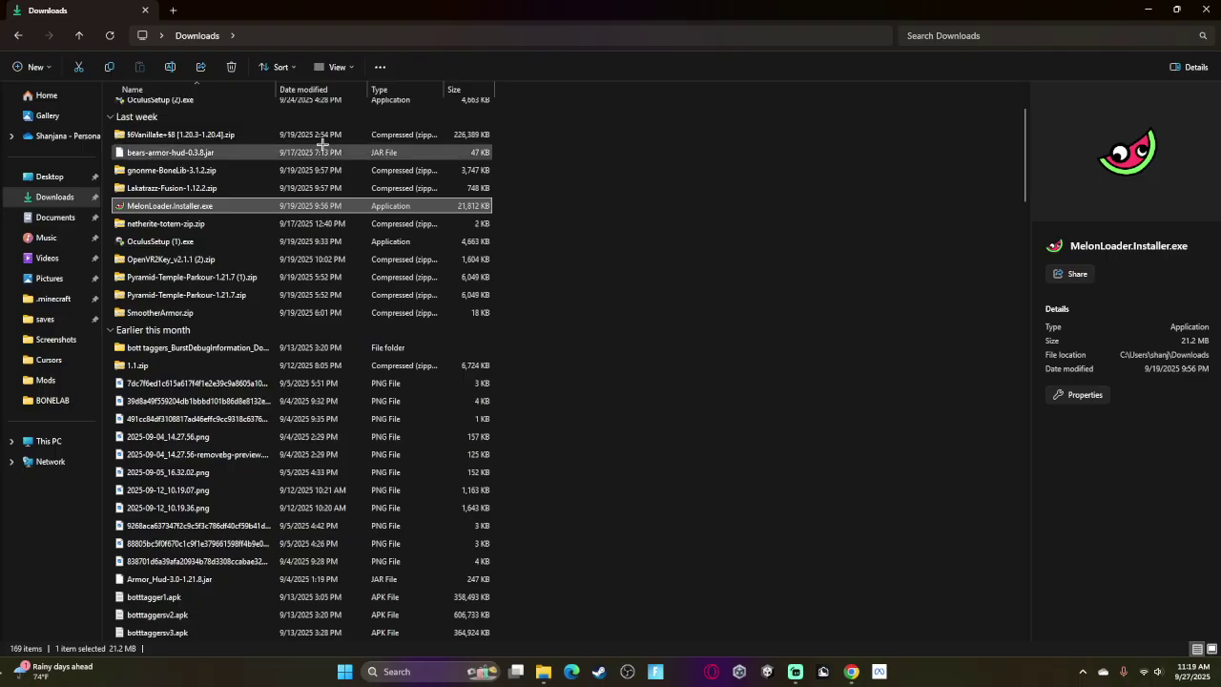
pyautogui.scroll(1, 258, 161)
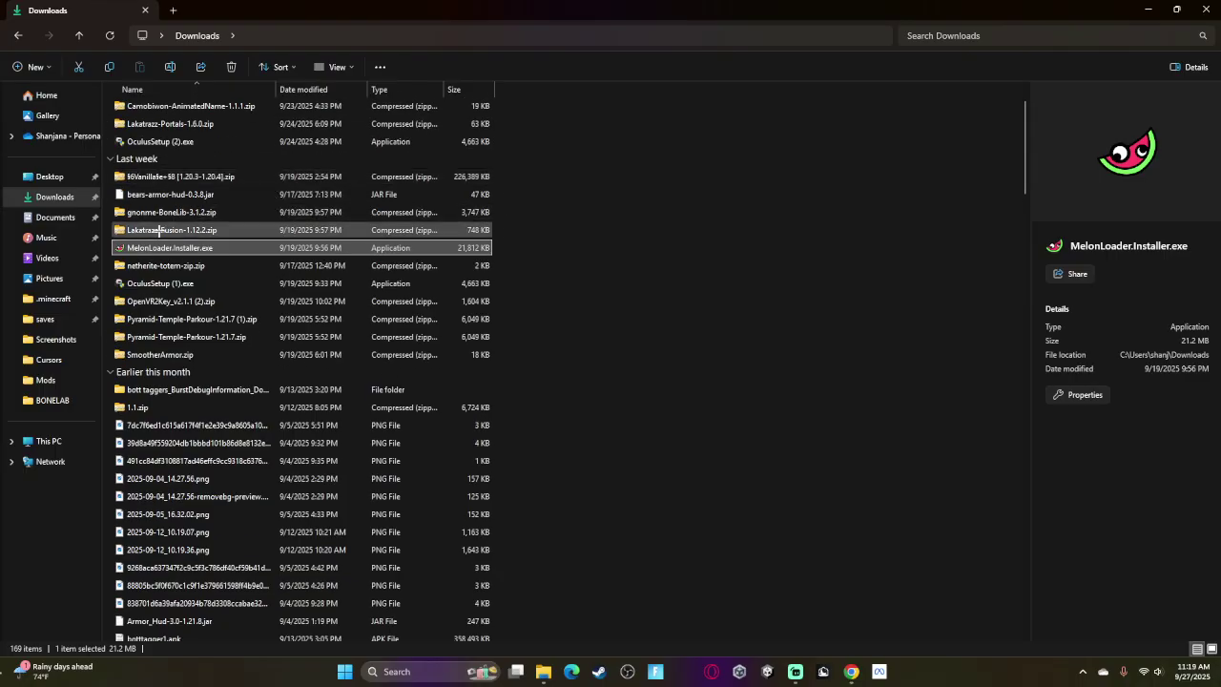
# Open Lakatrazz-Fusion-1.12.2.zip, select its Mods and Plugins folders for copying, then minimize Explorer.
pyautogui.doubleClick(135, 234)
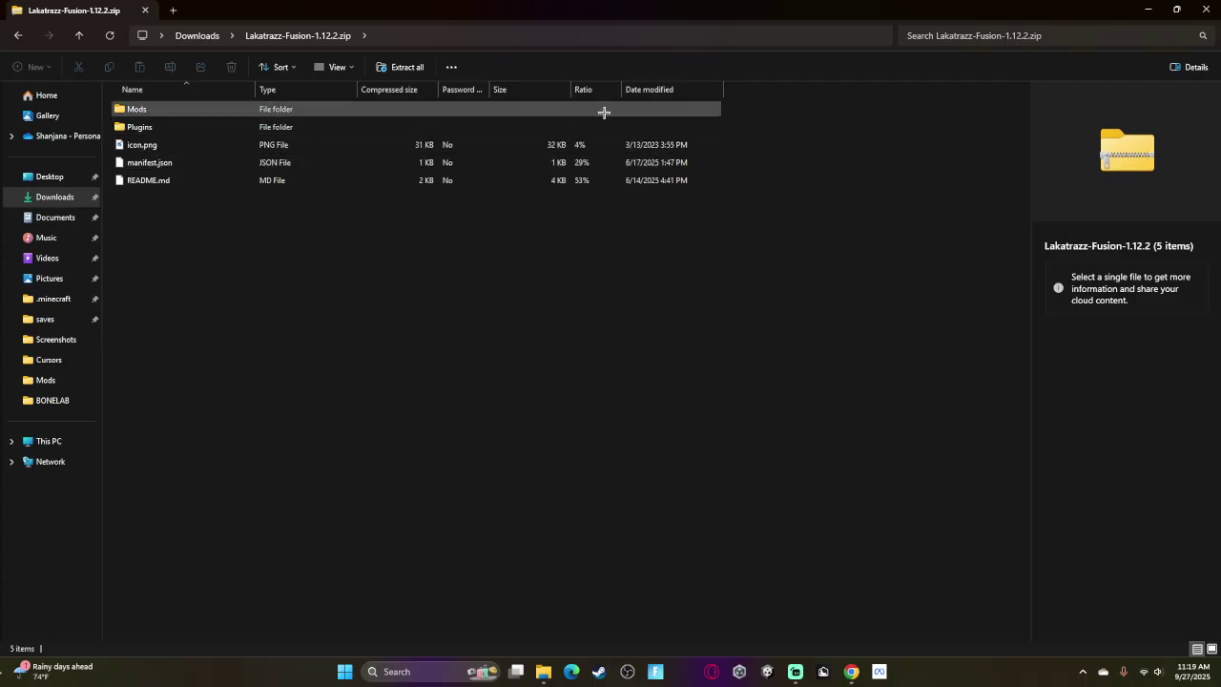
pyautogui.moveTo(728, 125); pyautogui.dragTo(649, 108)
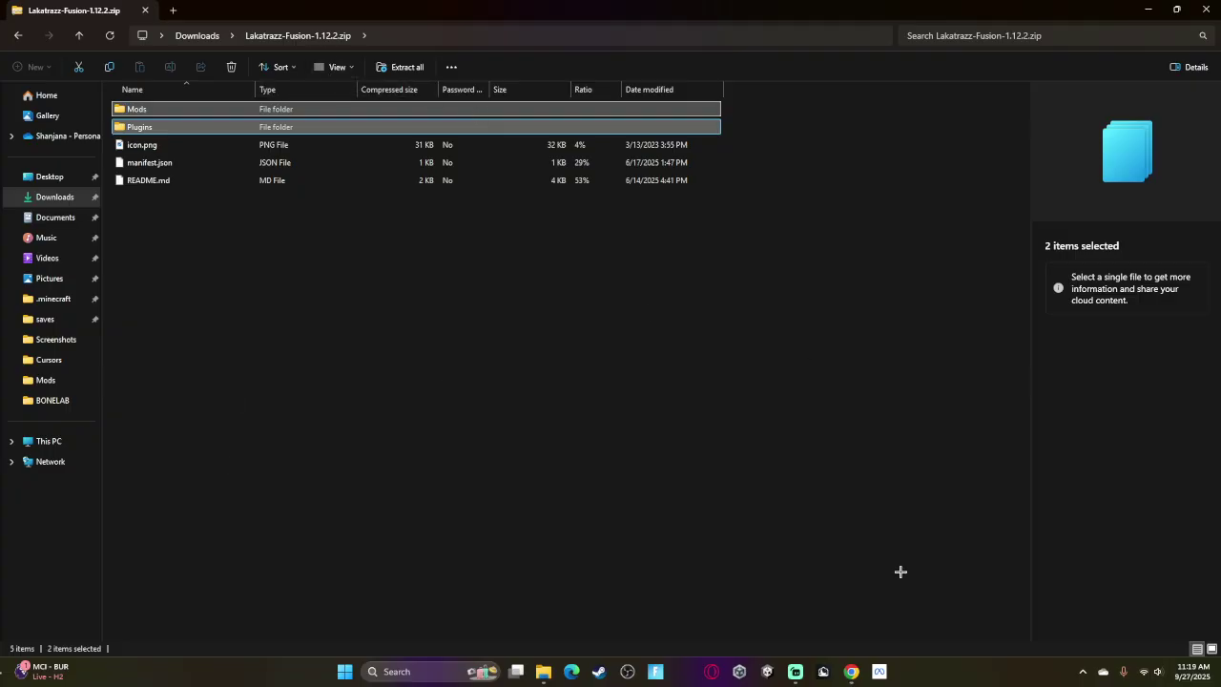
pyautogui.rightClick(967, 244)
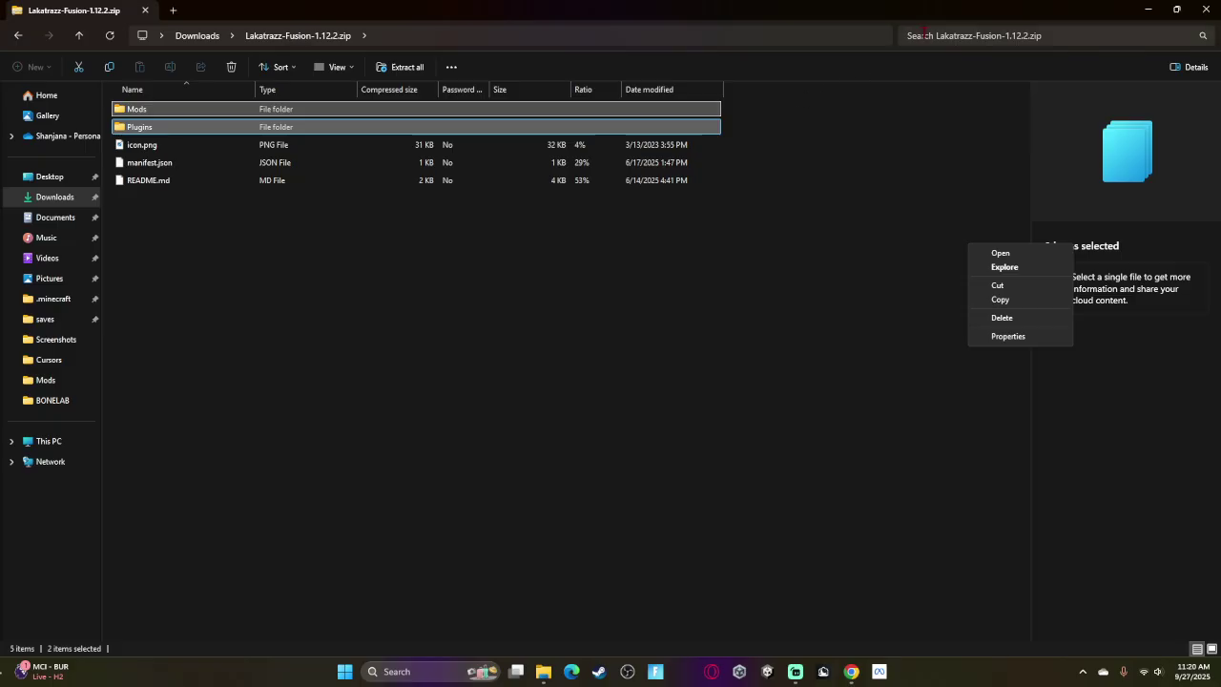
pyautogui.click(1144, 4)
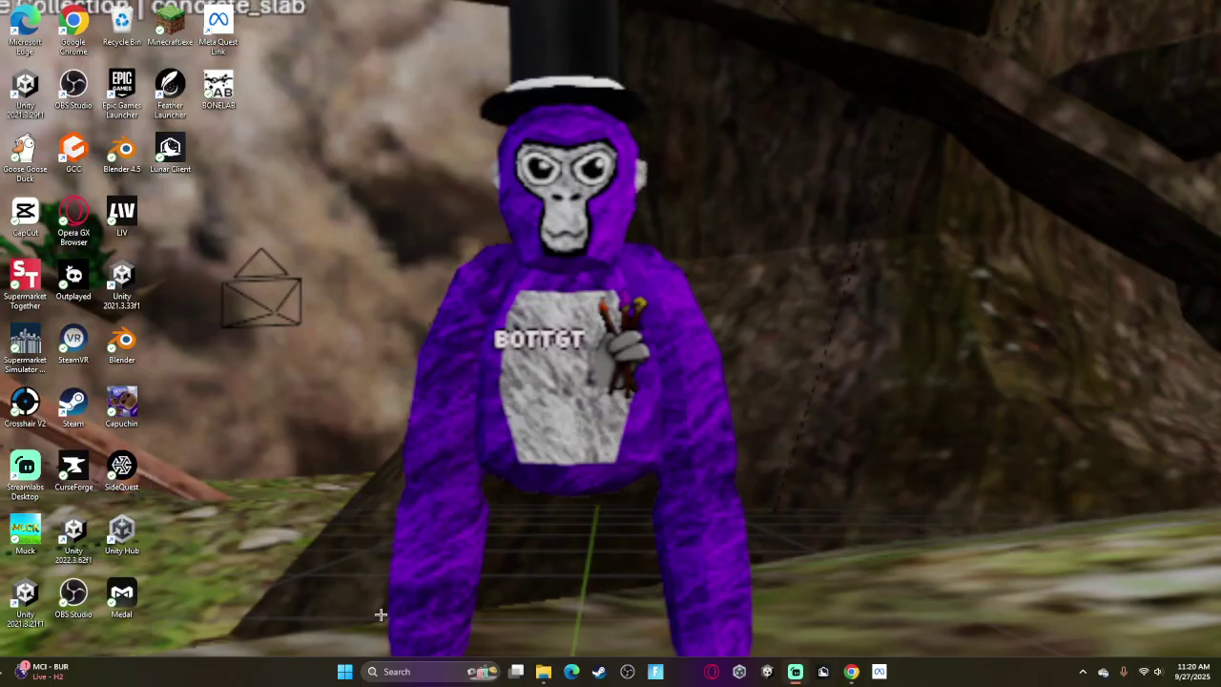
# Launch Steam from the desktop, open BONELAB's library page and its gear-menu Manage options.
pyautogui.click(75, 420)
pyautogui.doubleClick(75, 406)
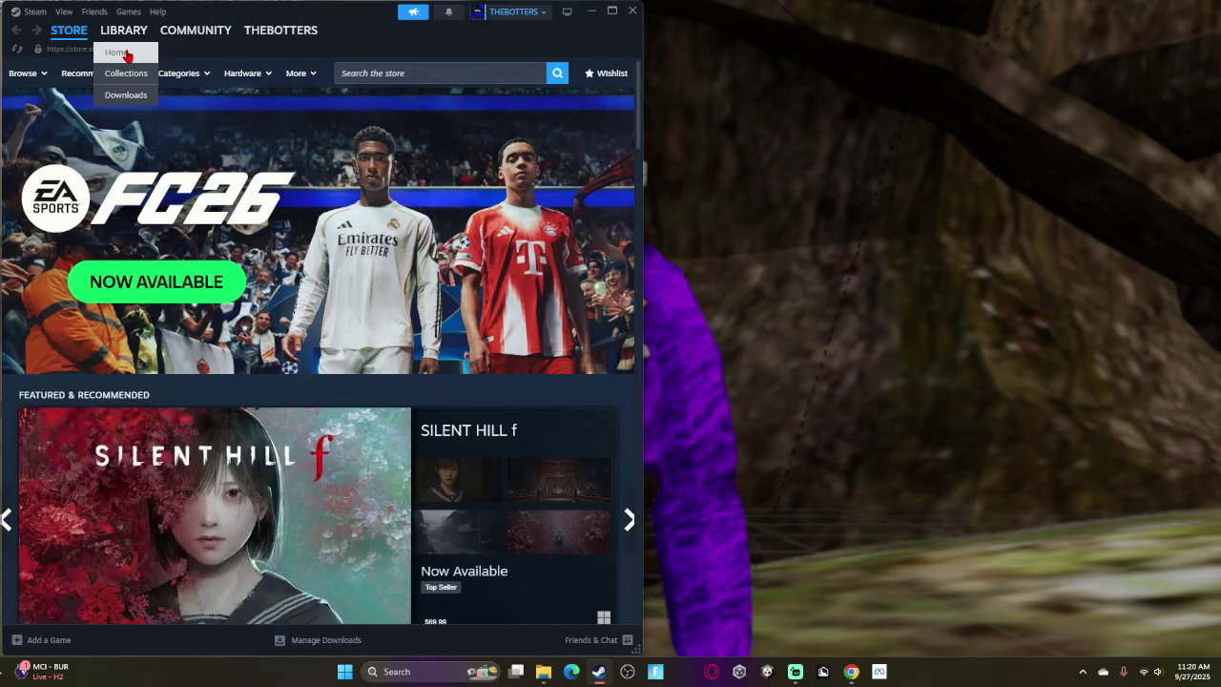
pyautogui.click(125, 54)
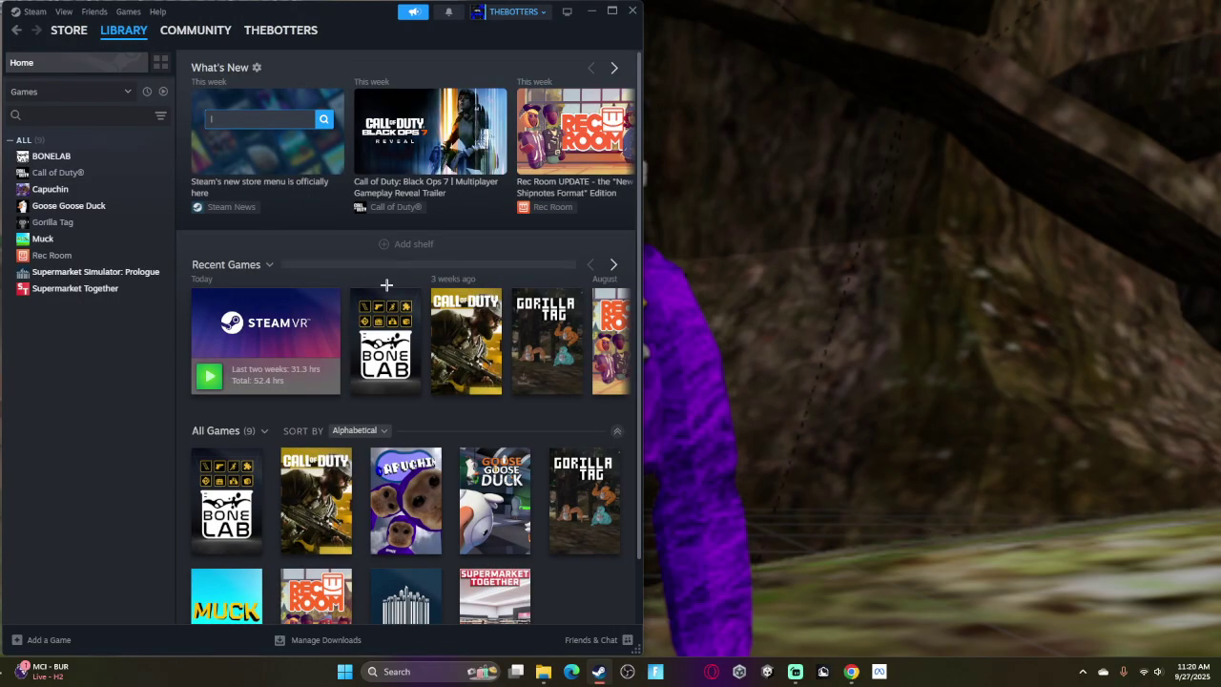
pyautogui.click(387, 305)
pyautogui.click(533, 223)
pyautogui.moveTo(563, 288)
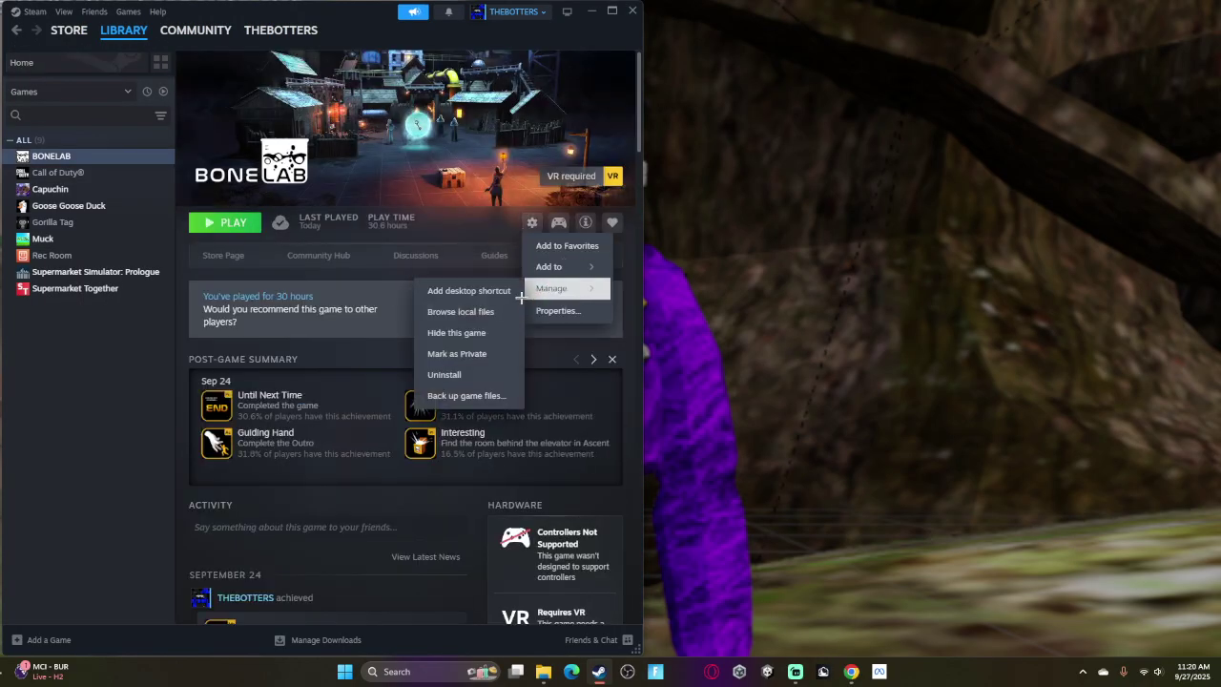
# Browse BONELAB's local files, check the five files in its Mods folder, and return.
pyautogui.click(461, 311)
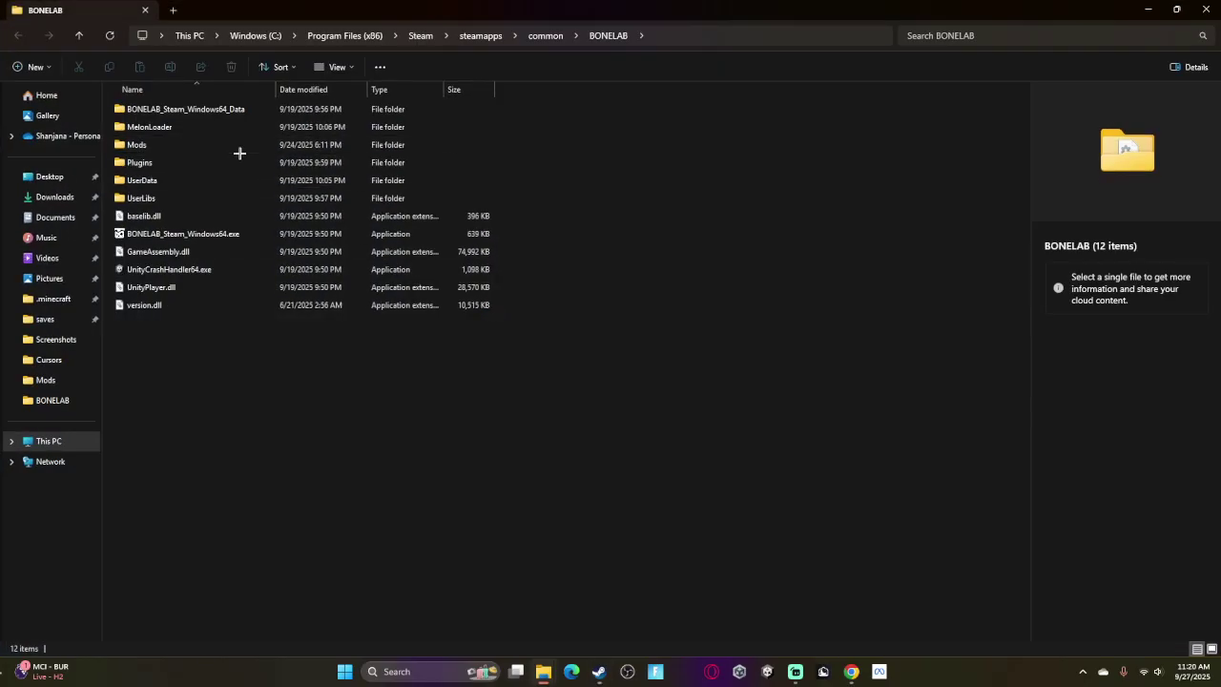
pyautogui.doubleClick(235, 147)
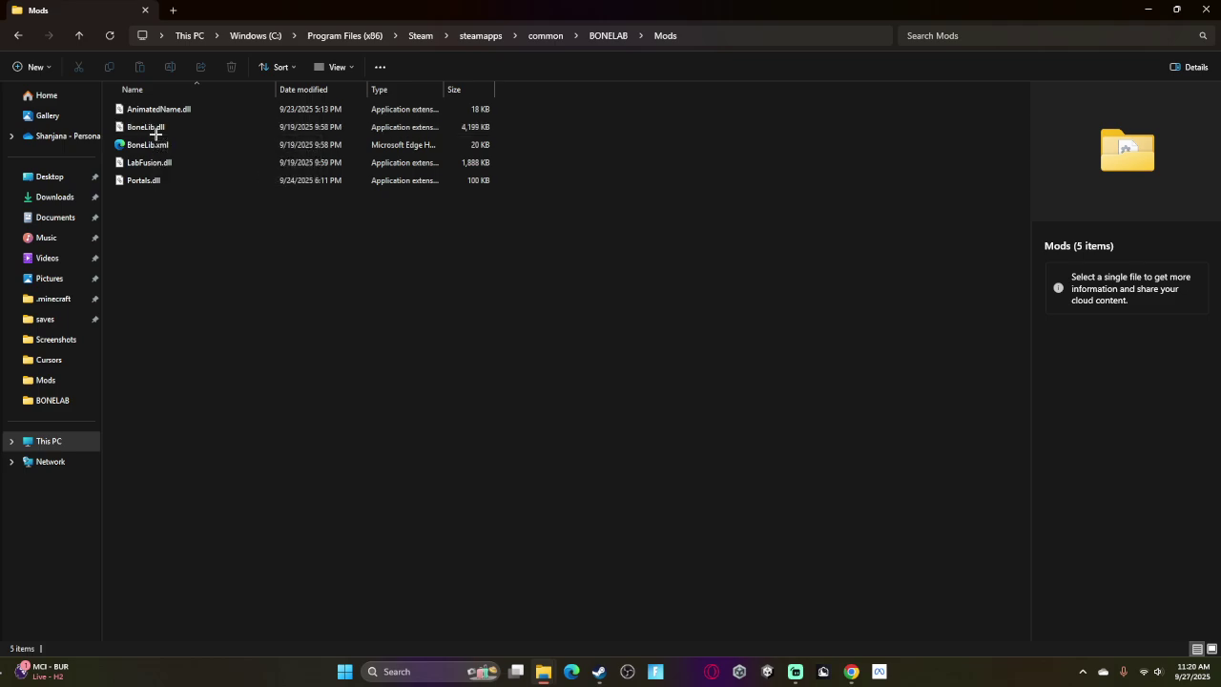
pyautogui.click(17, 35)
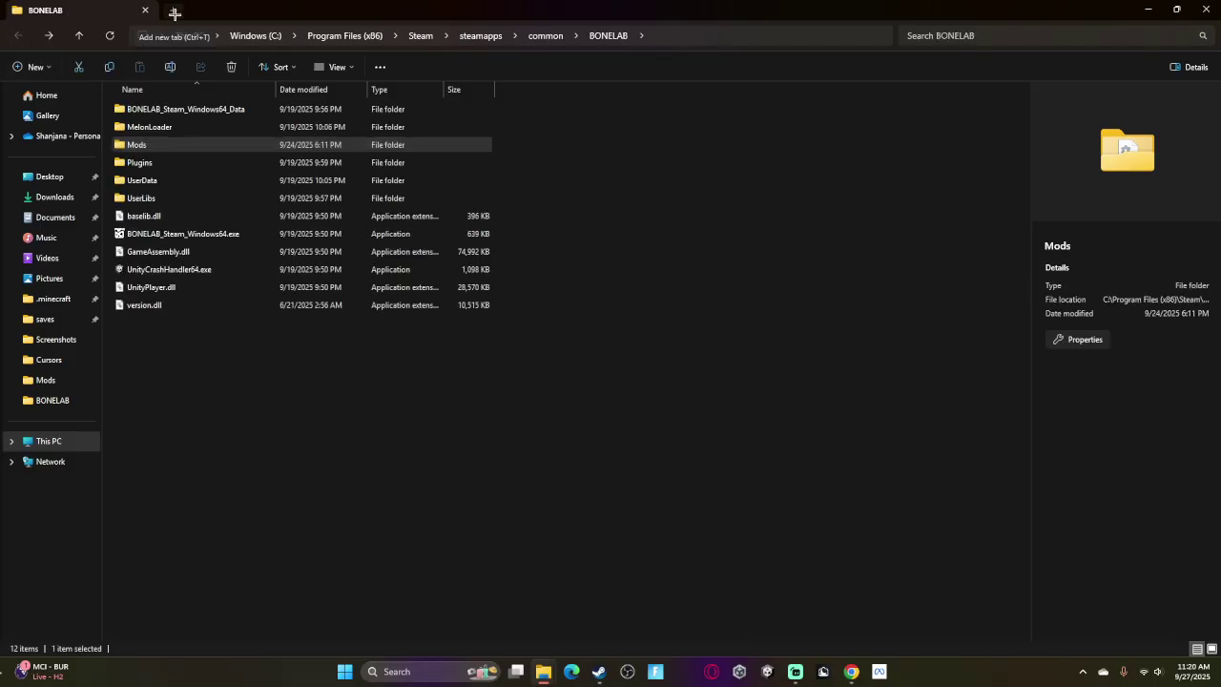
# In a new tab, open the Fusion 1.12.2 zip's Mods and Plugins folders, then return to Downloads.
pyautogui.click(175, 12)
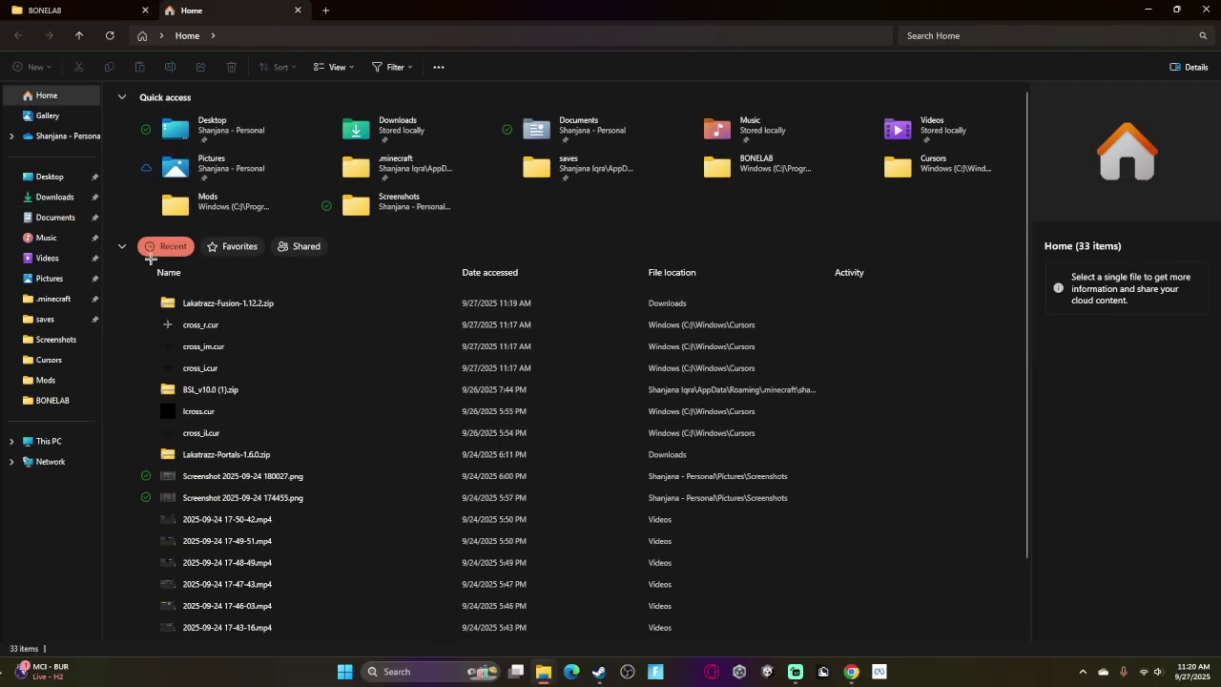
pyautogui.doubleClick(211, 303)
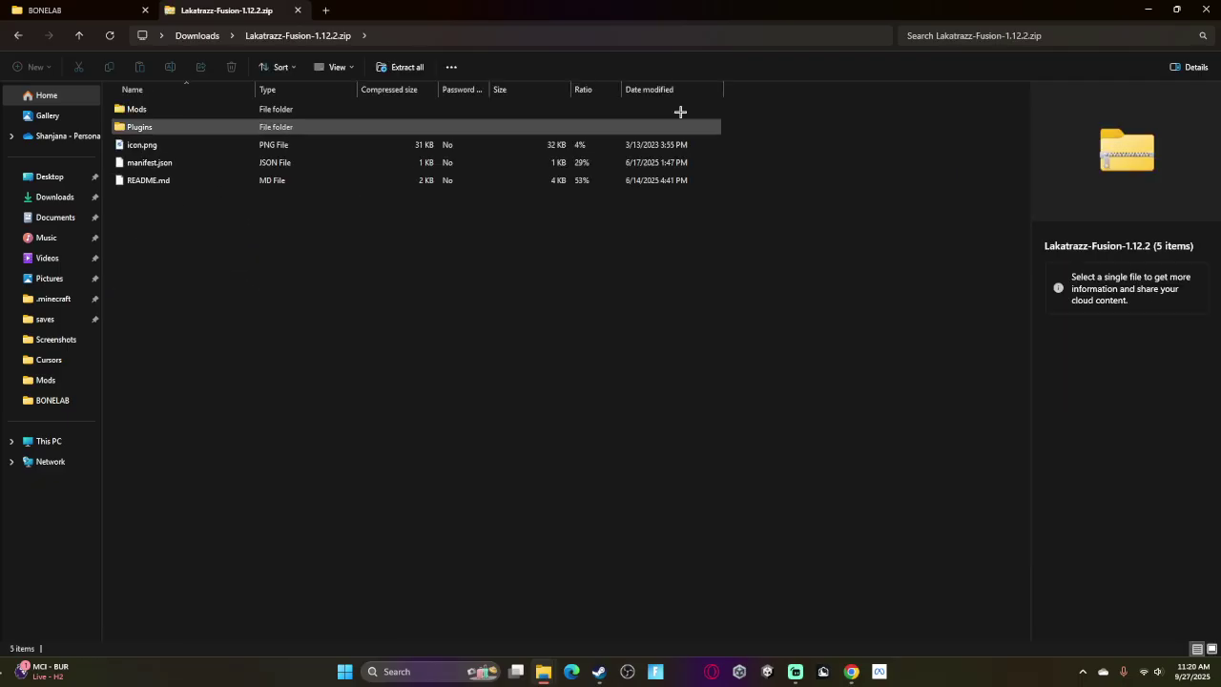
pyautogui.moveTo(755, 128)
pyautogui.mouseDown()
pyautogui.moveTo(605, 101)
pyautogui.moveTo(625, 113)
pyautogui.mouseUp()
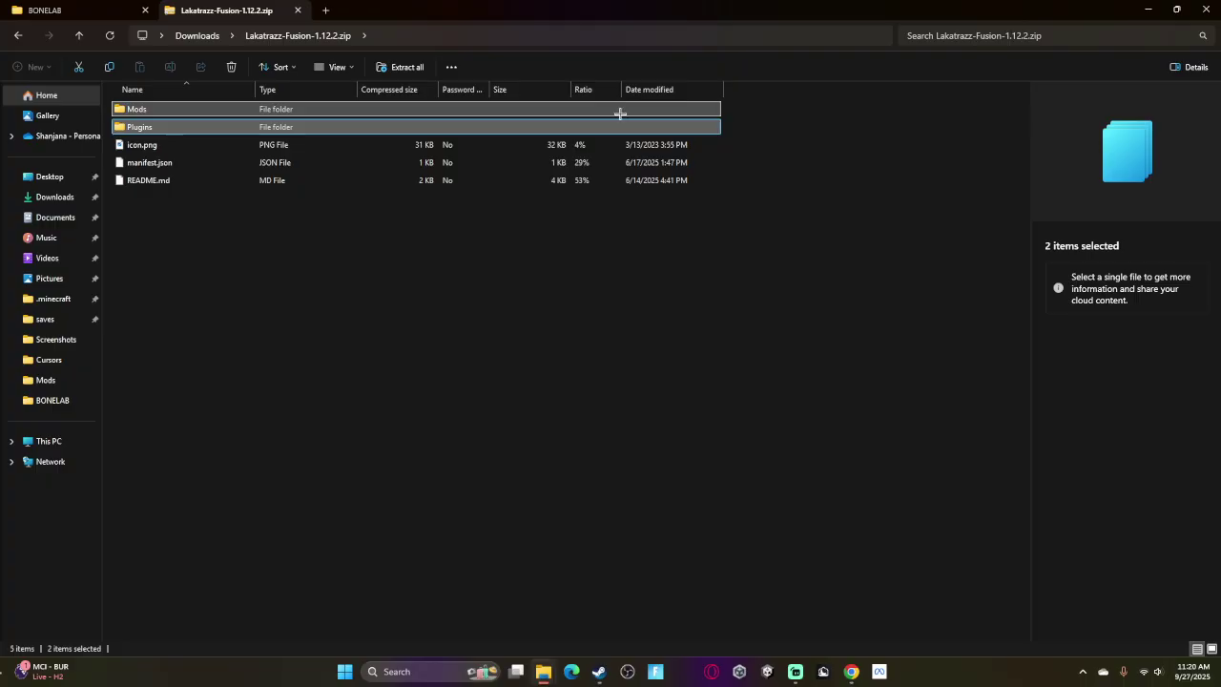
pyautogui.moveTo(305, 27); pyautogui.dragTo(354, 19)
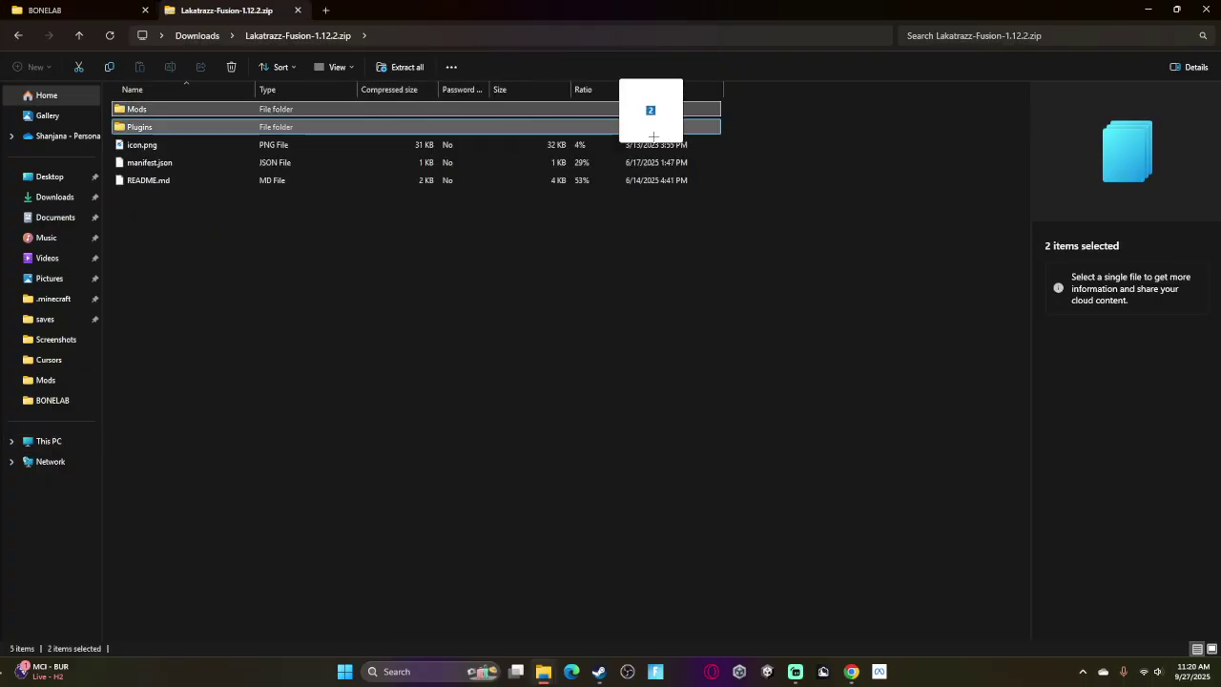
pyautogui.moveTo(354, 19); pyautogui.dragTo(744, 122)
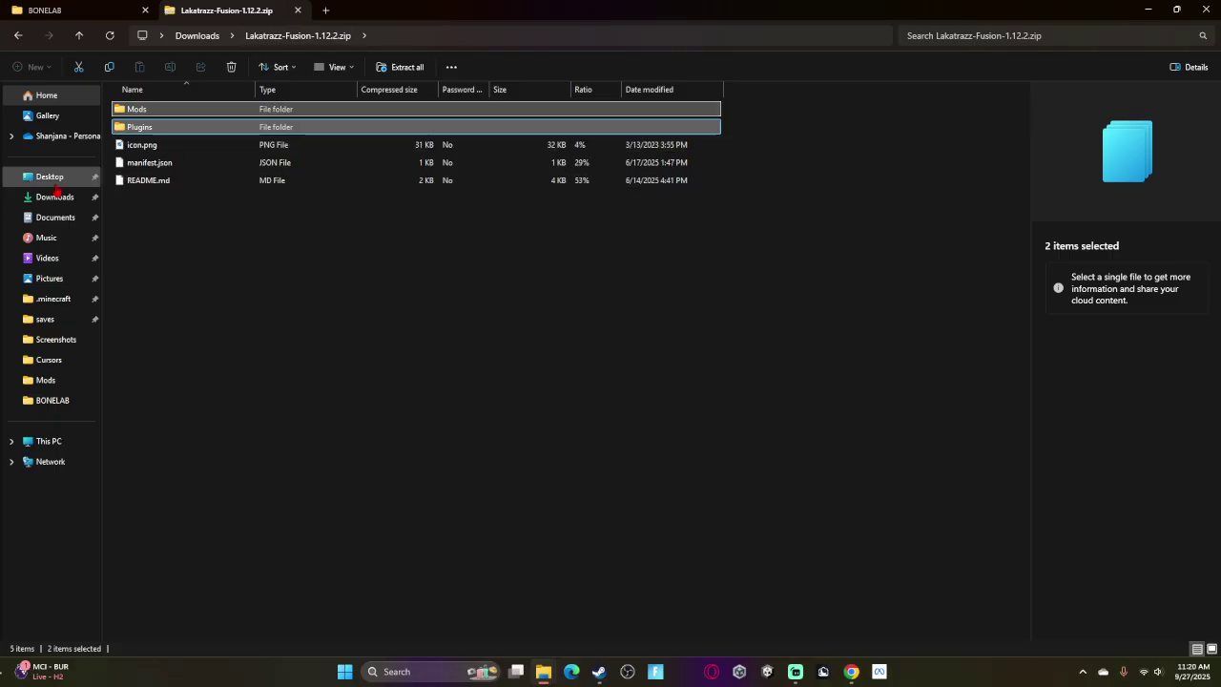
pyautogui.click(88, 197)
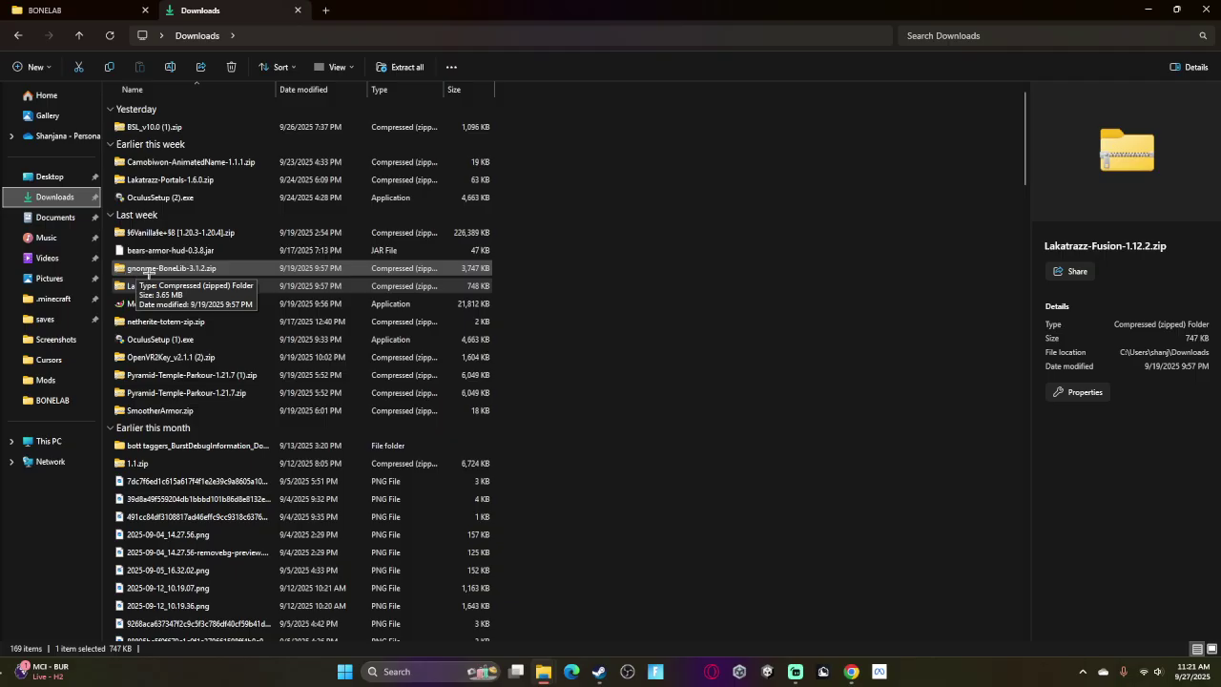
# Open gnome-BoneLib-3.1.2.zip and drag its Mods and Plugins folders onto the BONELAB tab.
pyautogui.click(148, 272)
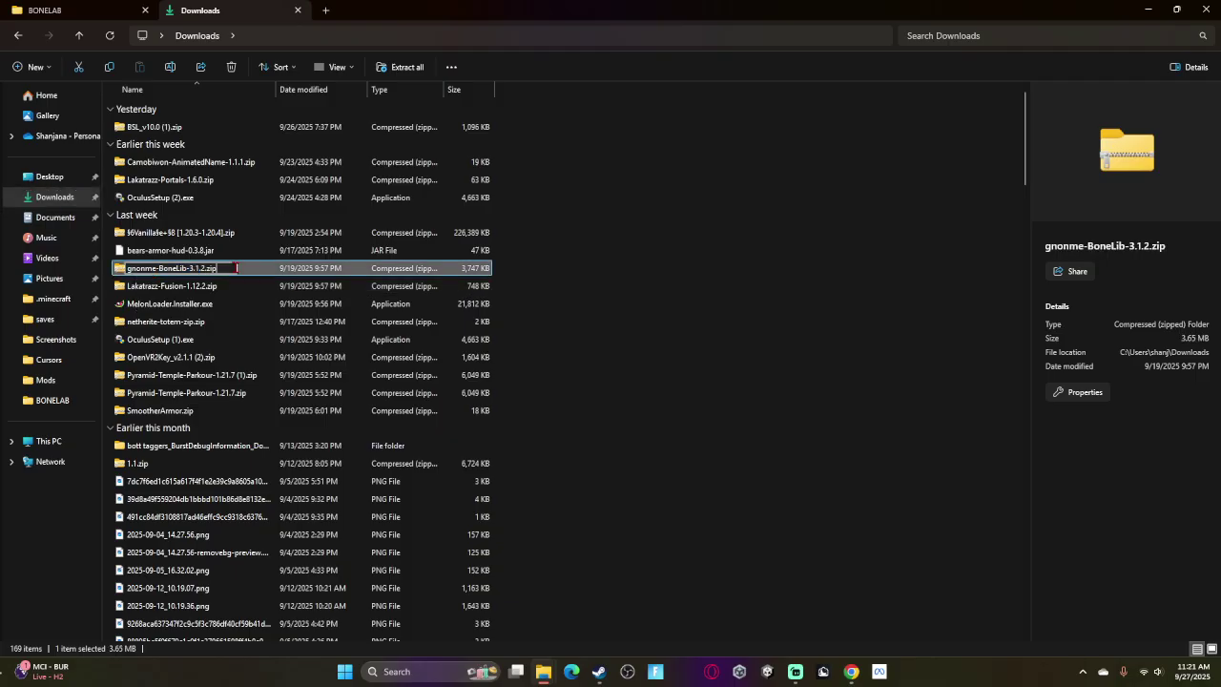
pyautogui.doubleClick(238, 268)
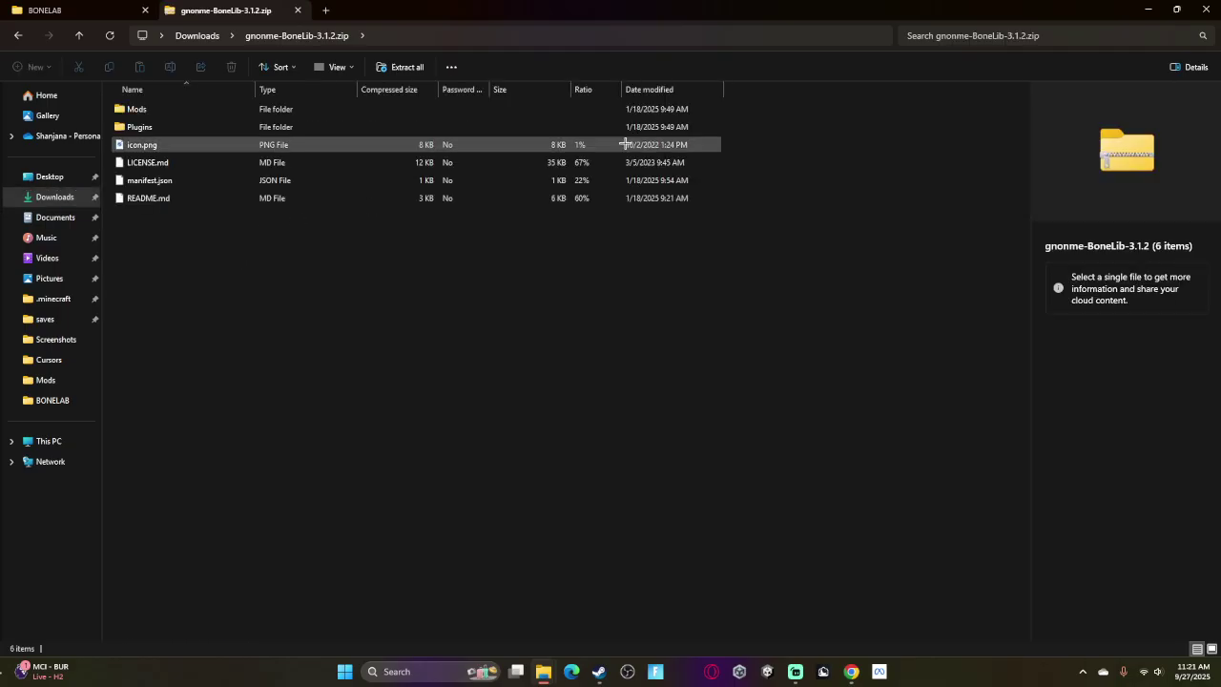
pyautogui.moveTo(667, 126); pyautogui.dragTo(499, 119)
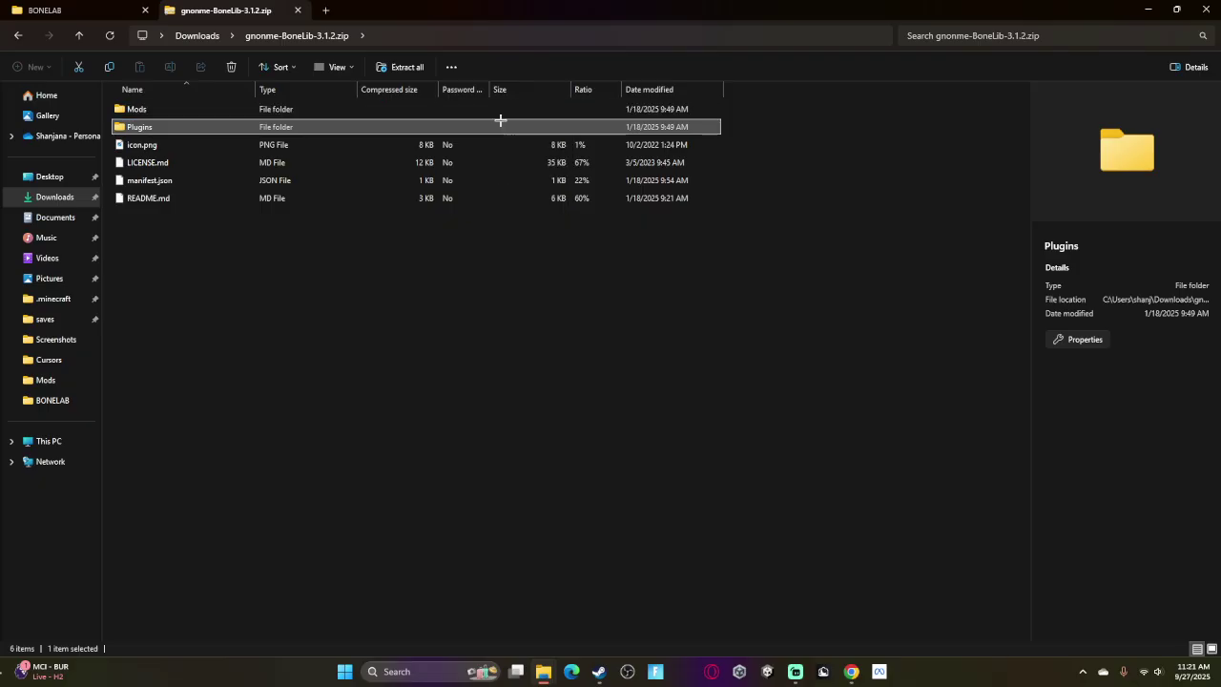
pyautogui.moveTo(742, 122)
pyautogui.mouseDown()
pyautogui.moveTo(658, 104)
pyautogui.moveTo(453, 115)
pyautogui.mouseUp()
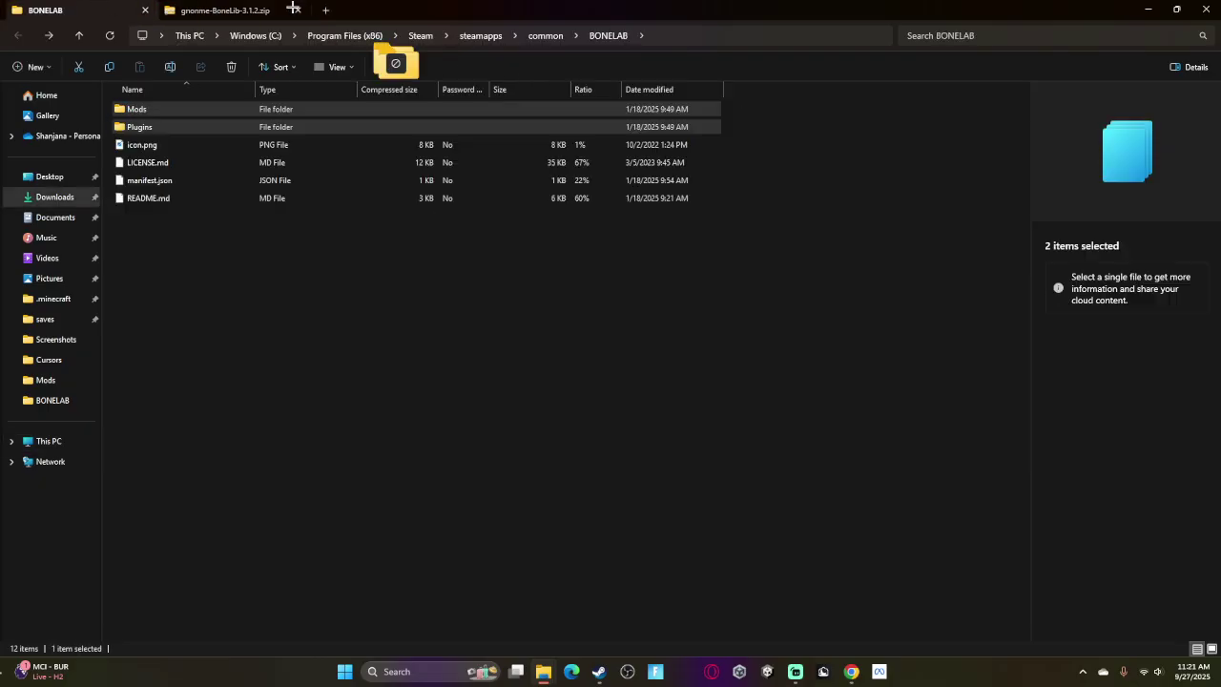
pyautogui.moveTo(453, 115)
pyautogui.mouseDown()
pyautogui.moveTo(353, 59)
pyautogui.moveTo(175, 138)
pyautogui.mouseUp()
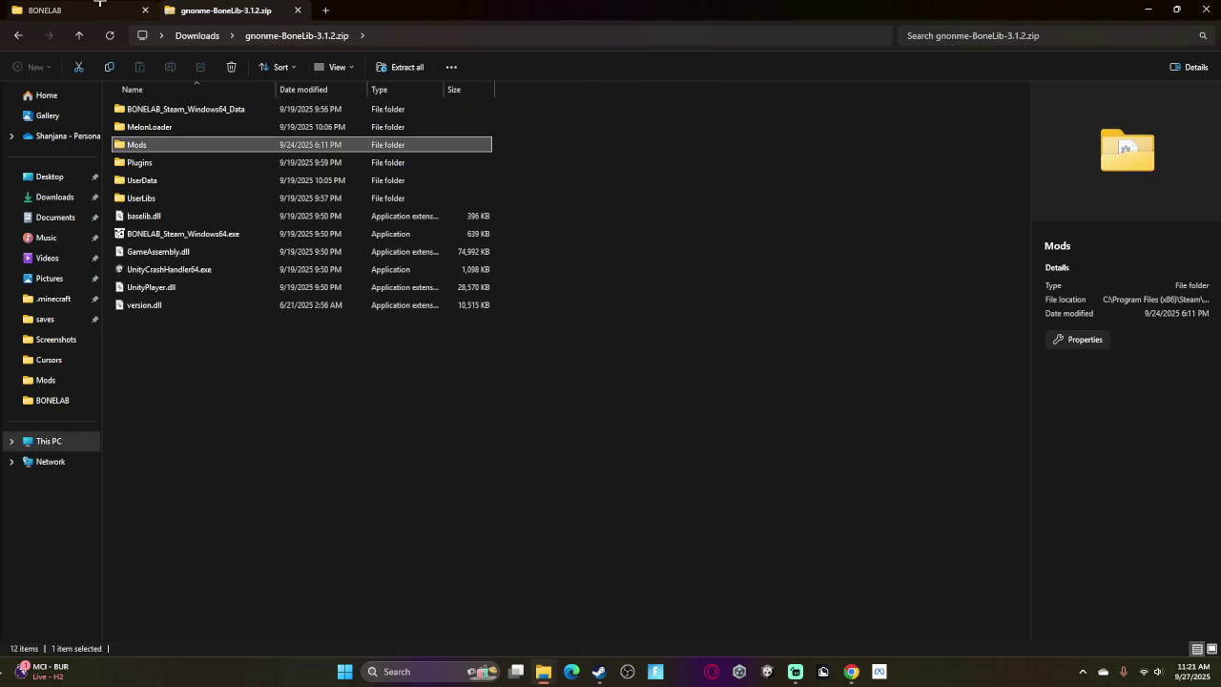
# Check BONELAB's Mods and Plugins folders for BoneLibUpdater.dll and LabFusionUpdater.dll, then close Explorer.
pyautogui.doubleClick(164, 146)
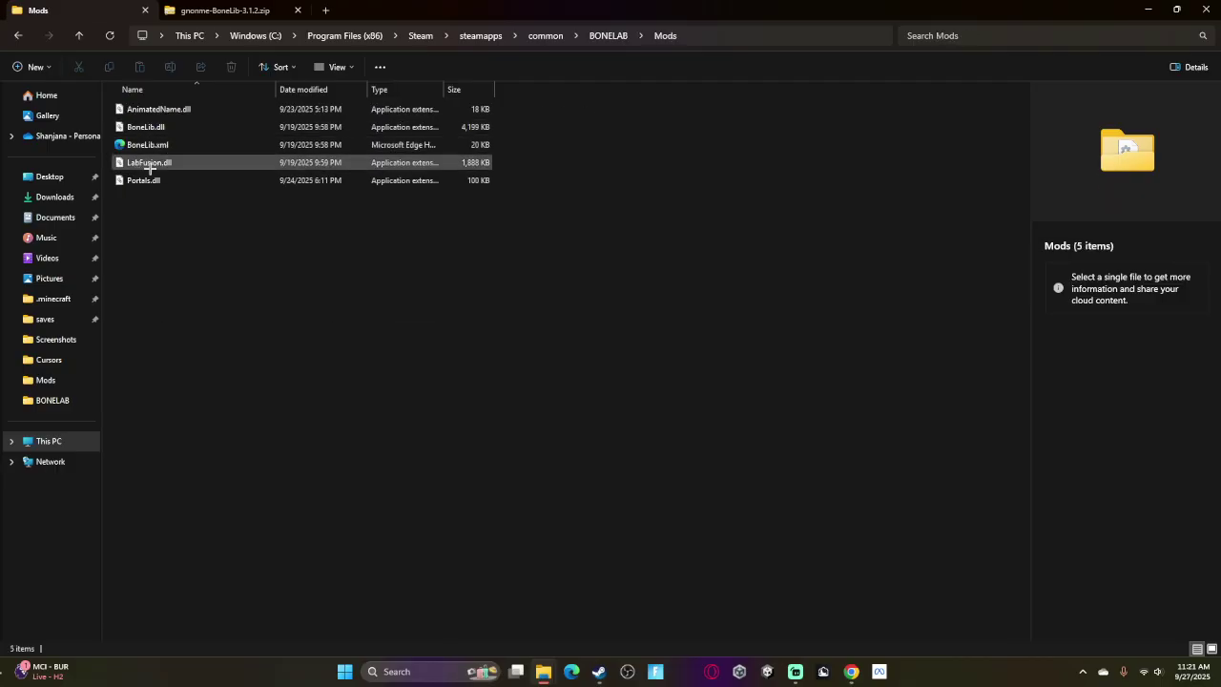
pyautogui.click(19, 40)
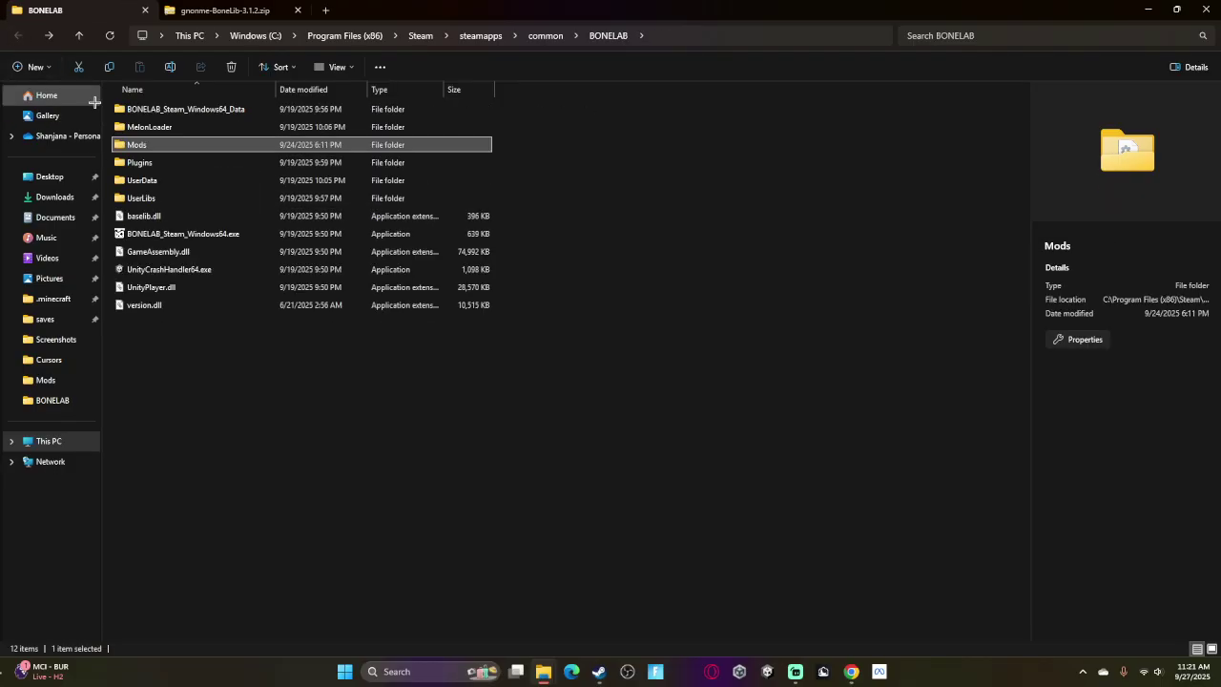
pyautogui.doubleClick(148, 169)
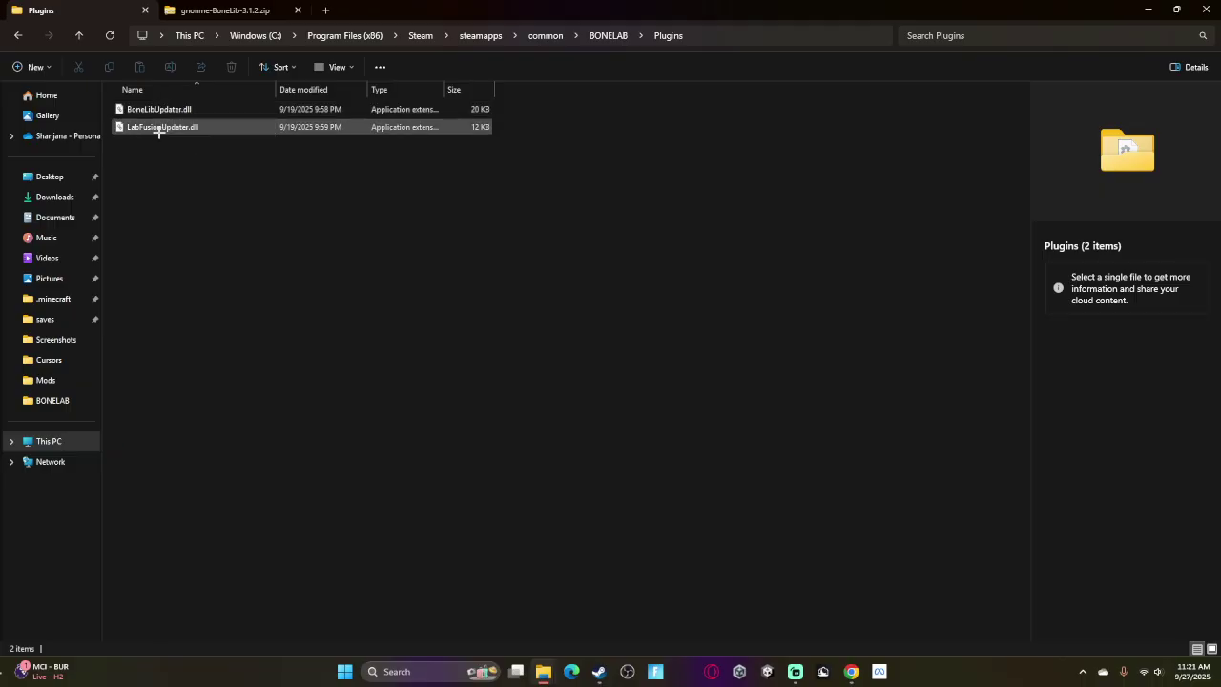
pyautogui.click(17, 35)
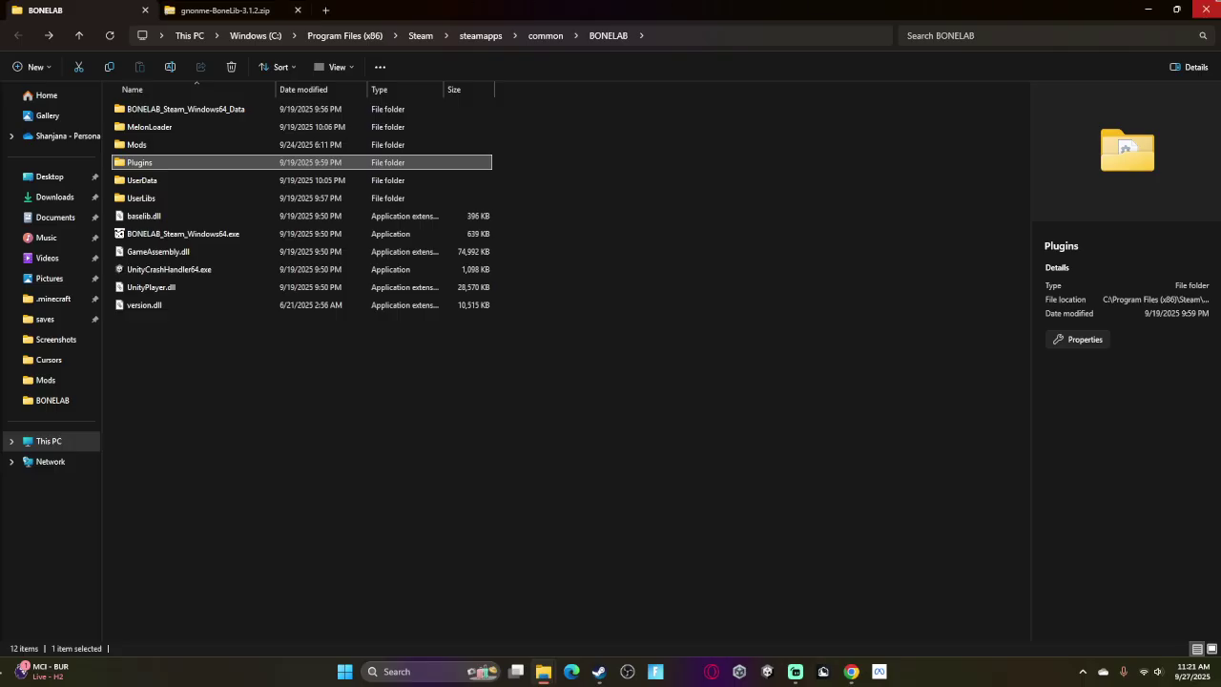
pyautogui.click(1208, 6)
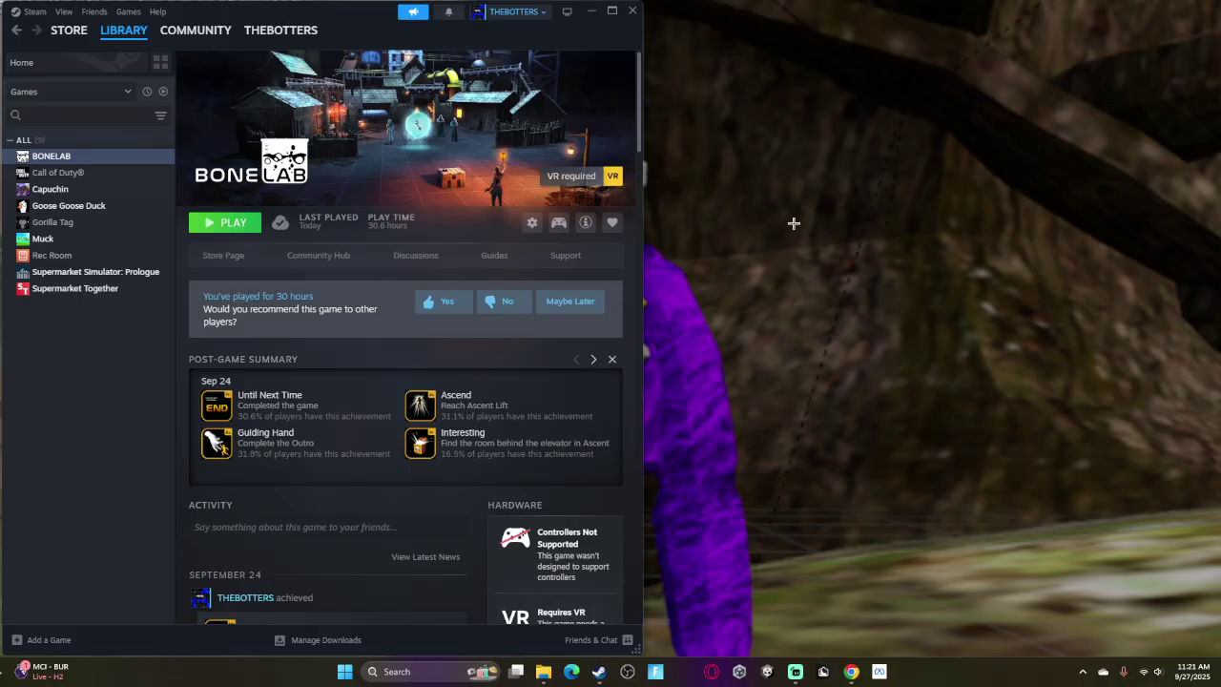
pyautogui.click(532, 223)
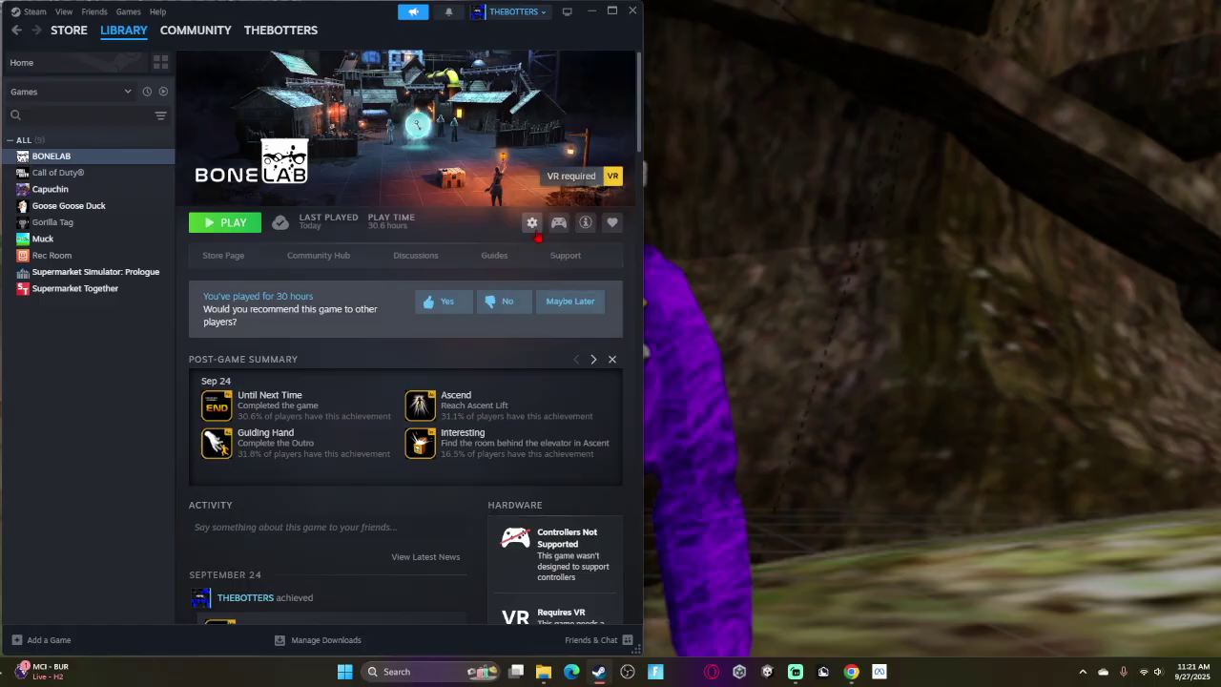
pyautogui.click(485, 671)
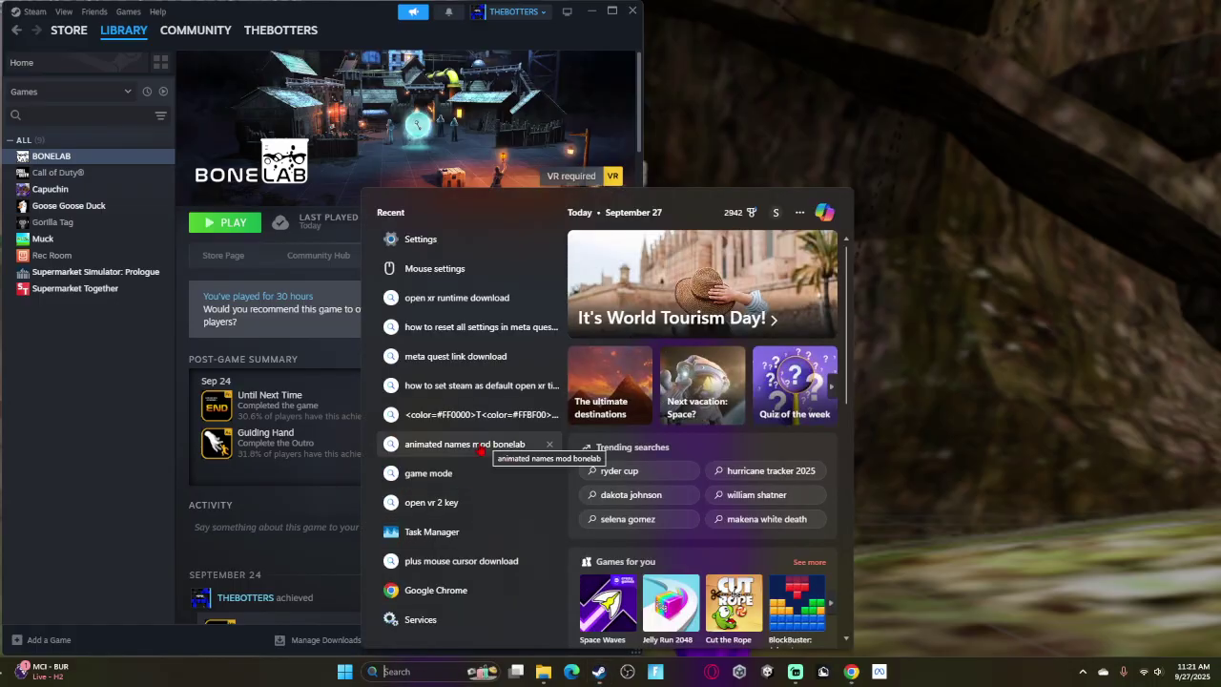
pyautogui.write('m')
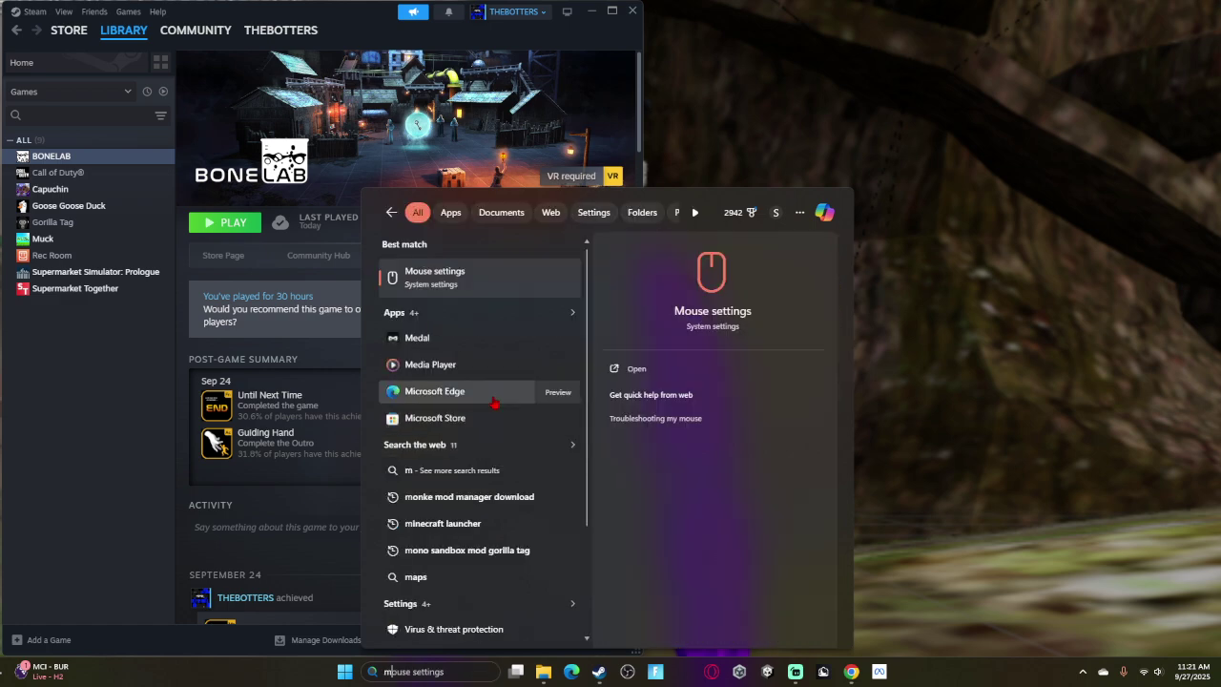
pyautogui.write('elonLoader.Insta')
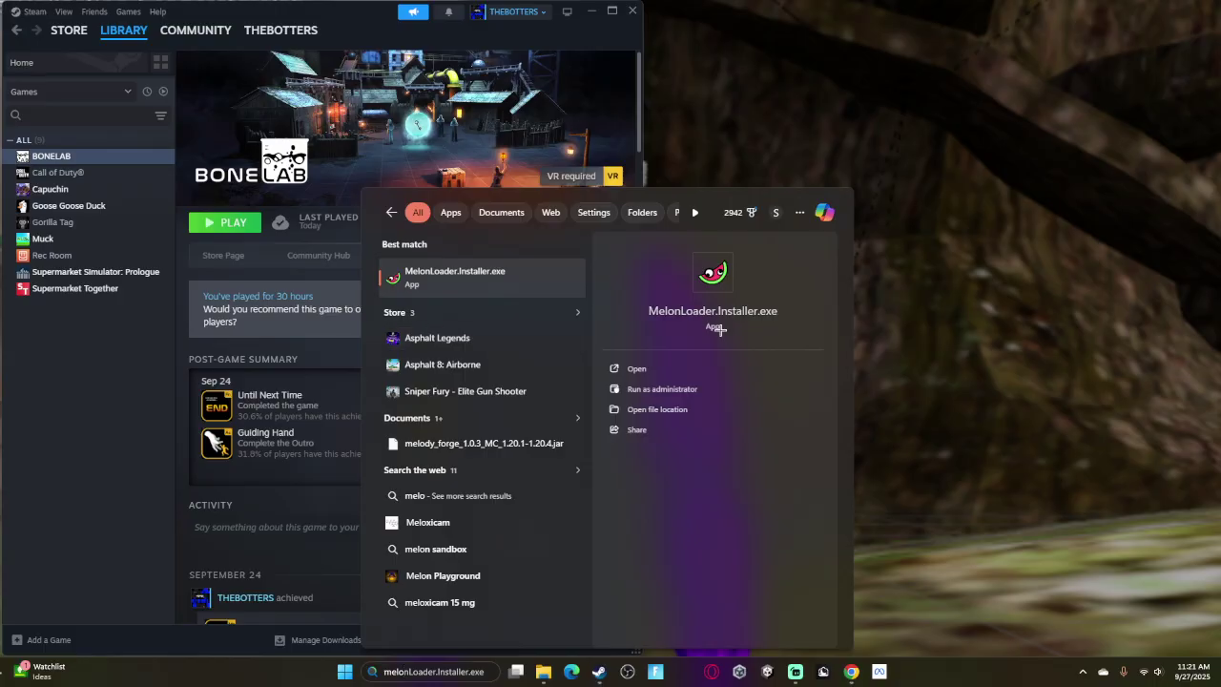
pyautogui.click(859, 314)
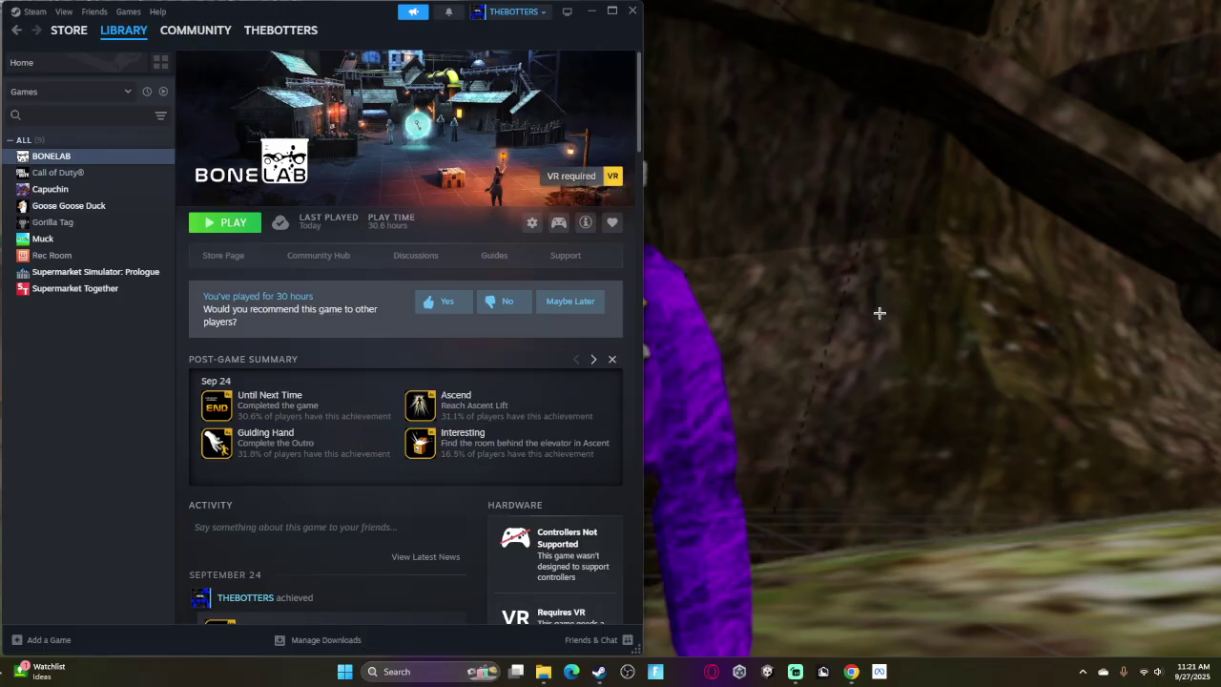